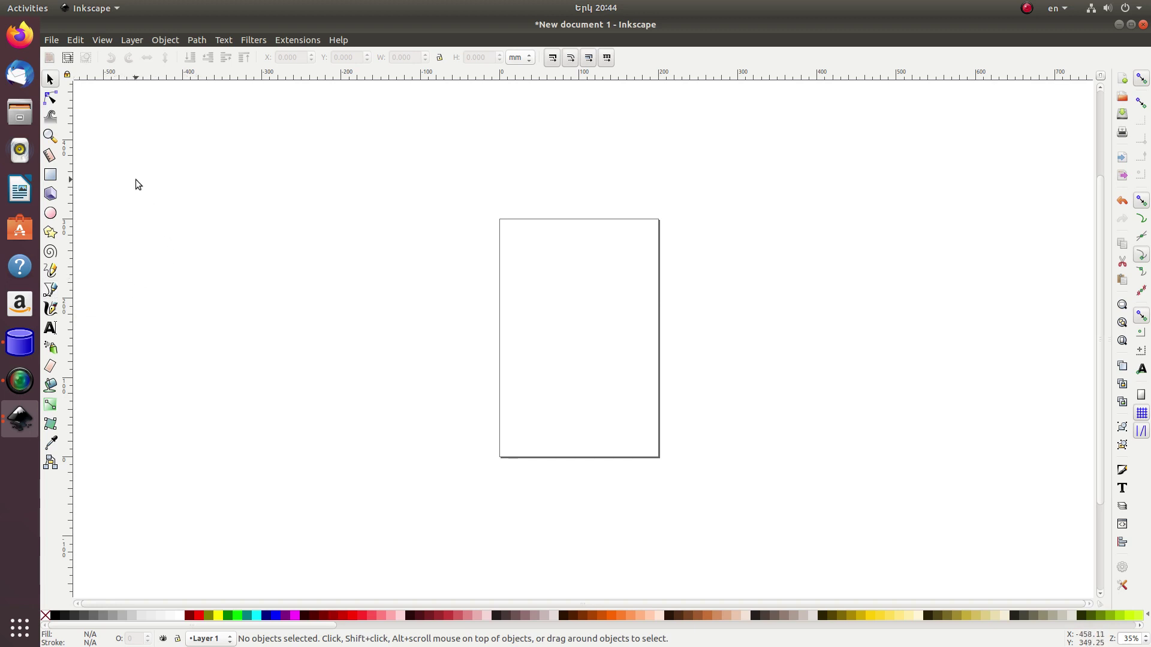
Open Document Properties and keep millimetres as both display and page-size units.
{"action": "left_click", "coordinate": [54, 43]}
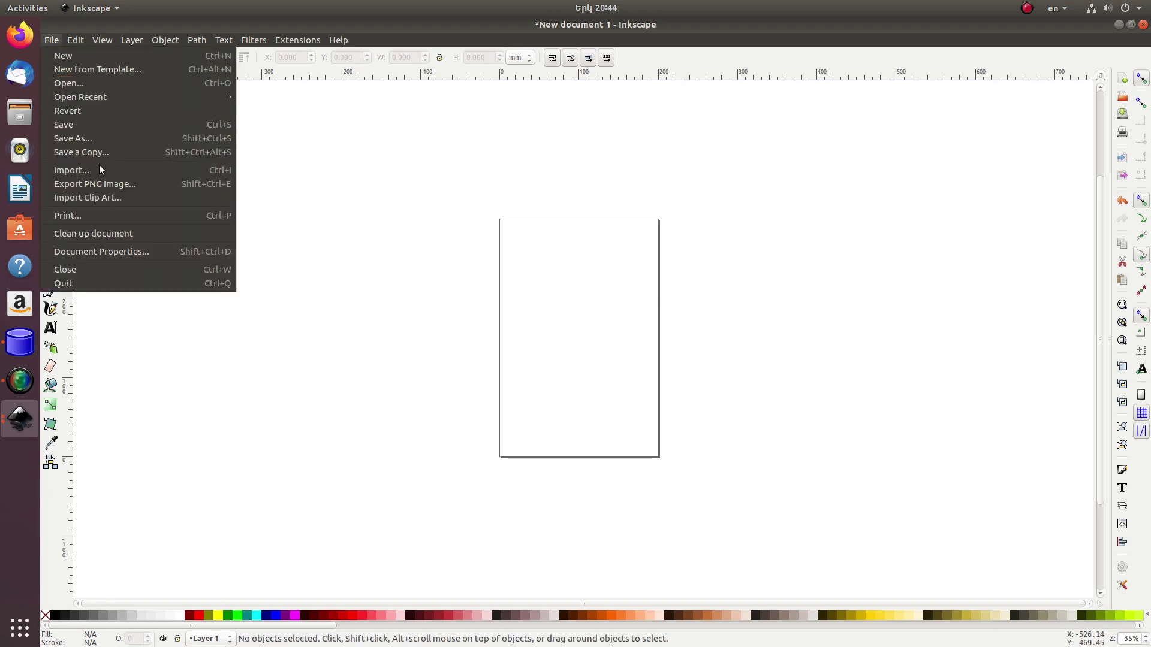
{"action": "left_click", "coordinate": [121, 251]}
{"action": "left_click_drag", "start_coordinate": [808, 255], "coordinate": [455, 112]}
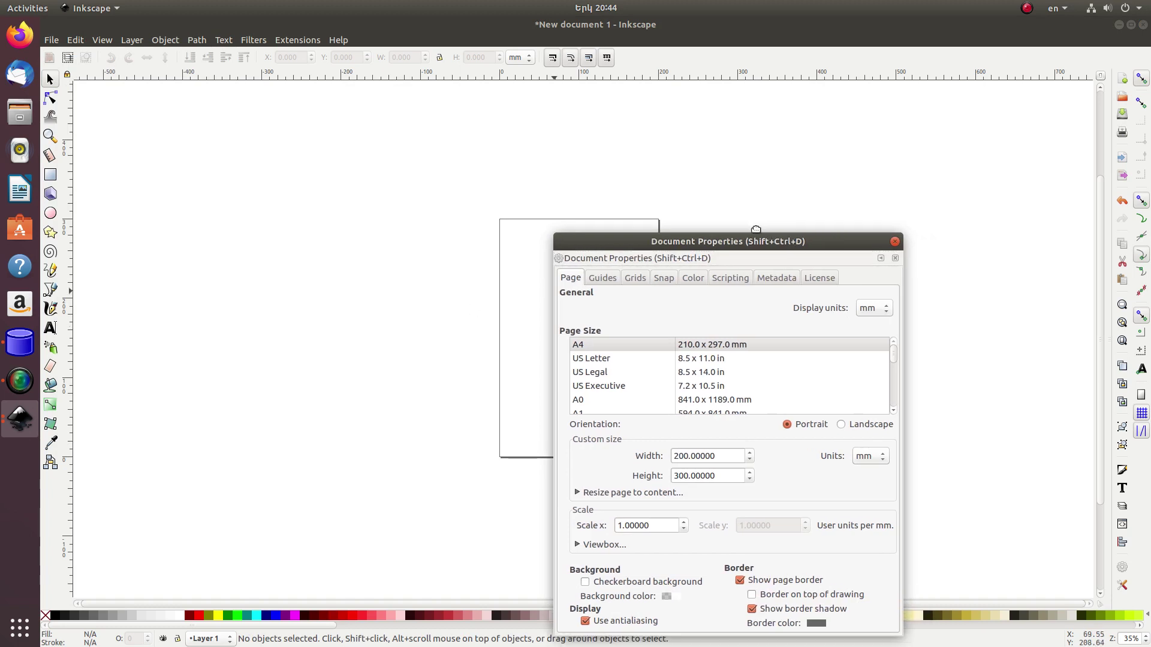
{"action": "left_click", "coordinate": [556, 178]}
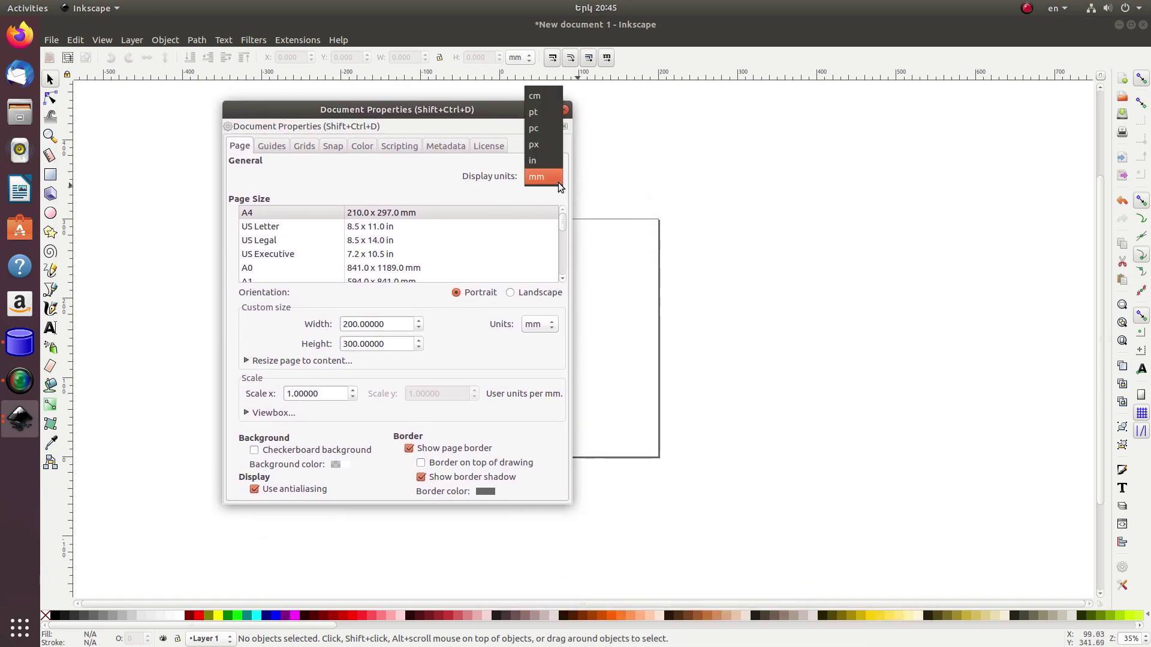
{"action": "left_click", "coordinate": [547, 179]}
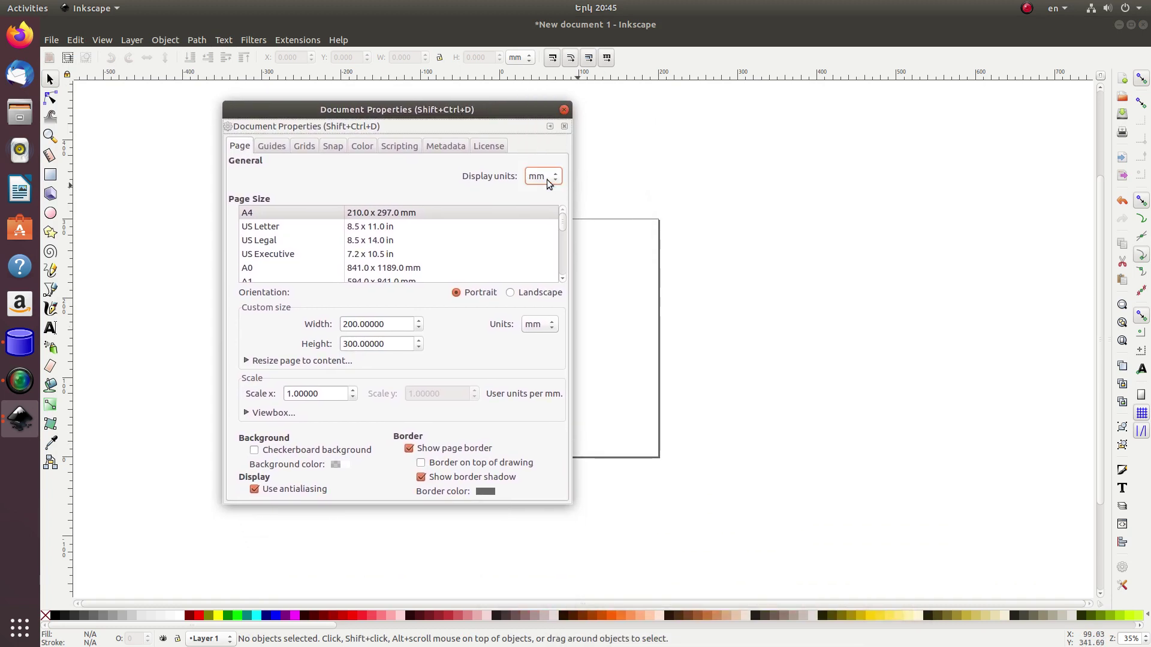
{"action": "left_click", "coordinate": [554, 327]}
{"action": "left_click", "coordinate": [552, 329]}
{"action": "left_click_drag", "start_coordinate": [478, 113], "coordinate": [381, 95]}
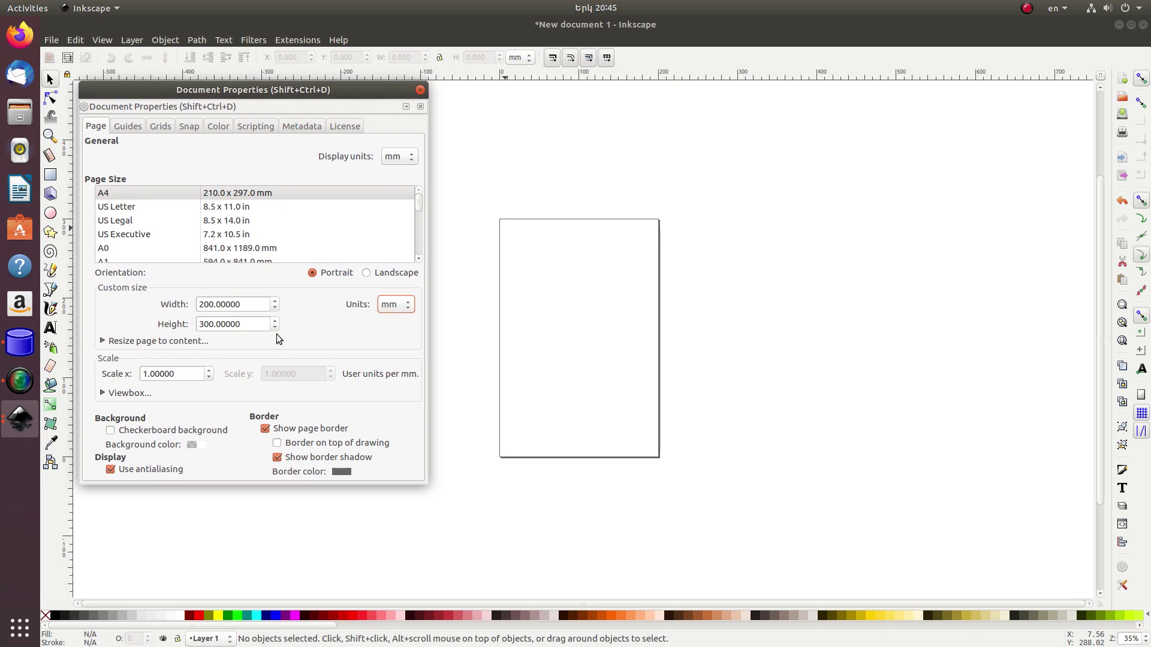
Keep the page width at 200 mm, checkerboard off and page border shown, and close settings.
{"action": "left_click", "coordinate": [275, 309]}
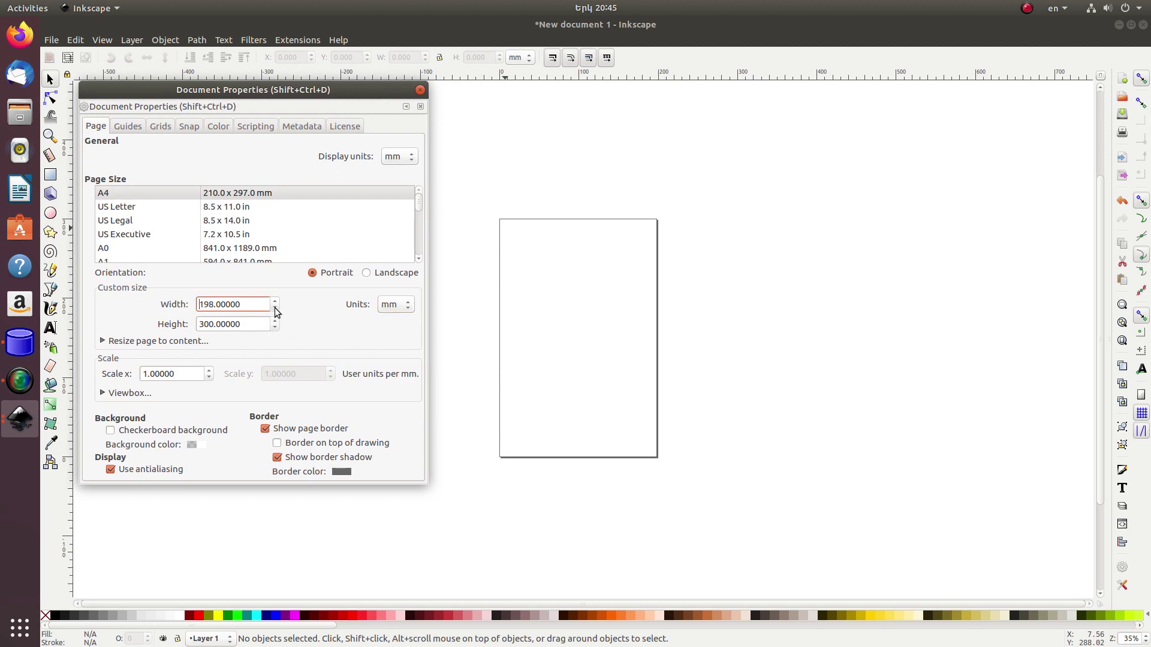
{"action": "left_click", "coordinate": [275, 302]}
{"action": "left_click", "coordinate": [275, 303]}
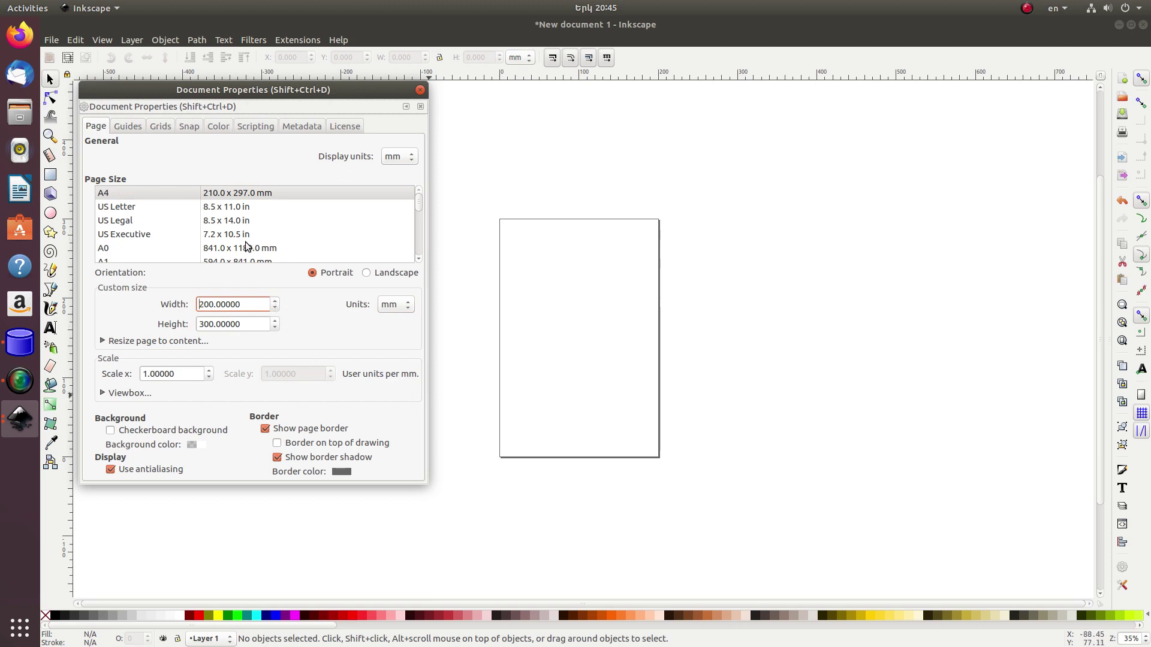
{"action": "left_click", "coordinate": [112, 432]}
{"action": "left_click", "coordinate": [111, 430]}
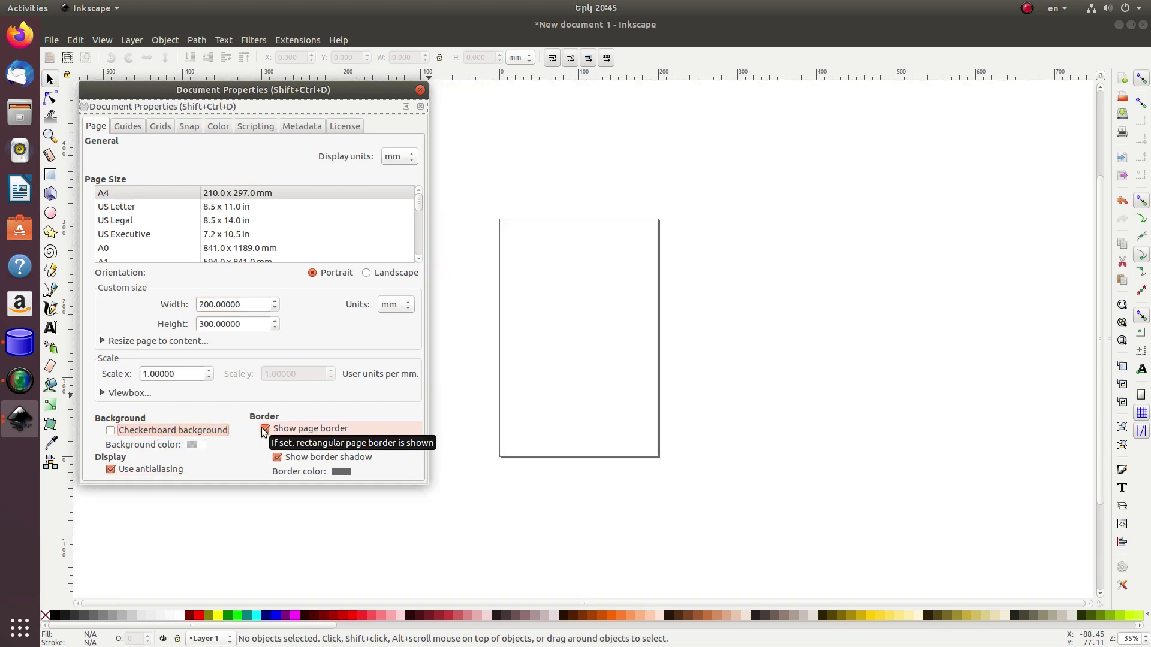
{"action": "left_click", "coordinate": [265, 428]}
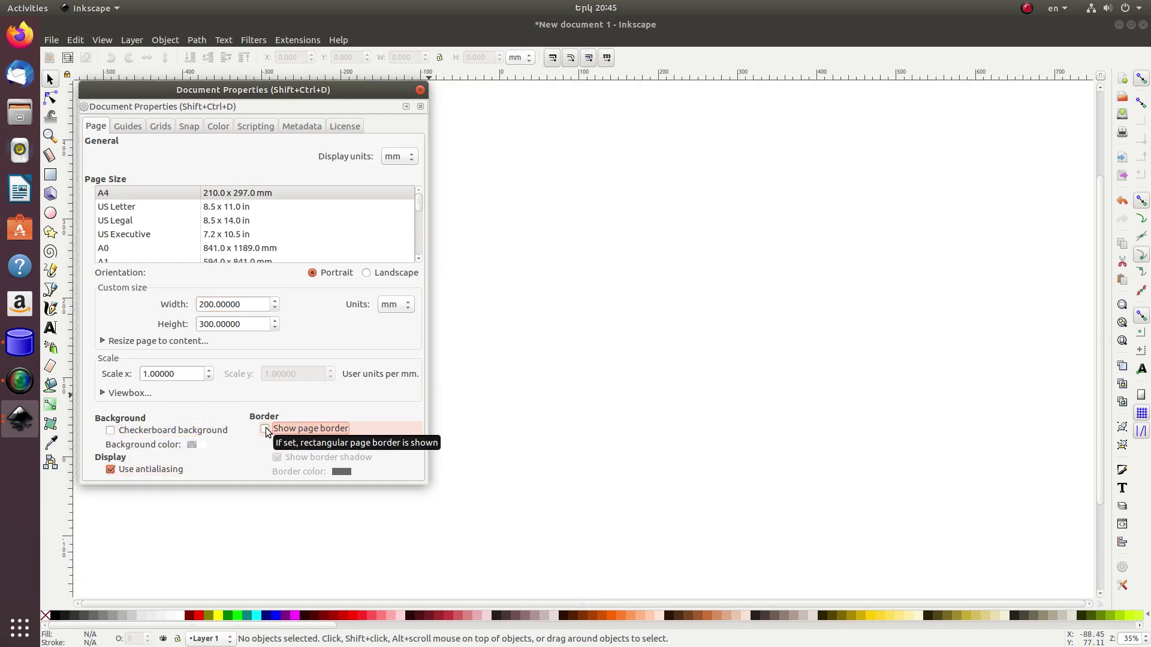
{"action": "left_click", "coordinate": [265, 429]}
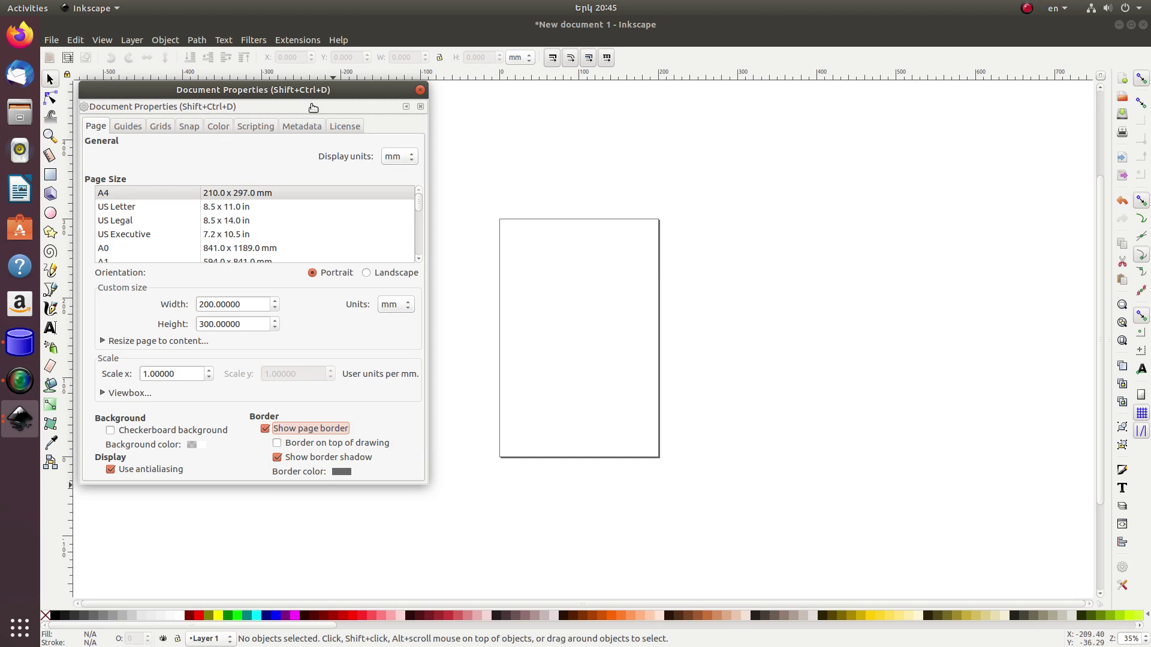
{"action": "left_click", "coordinate": [420, 90]}
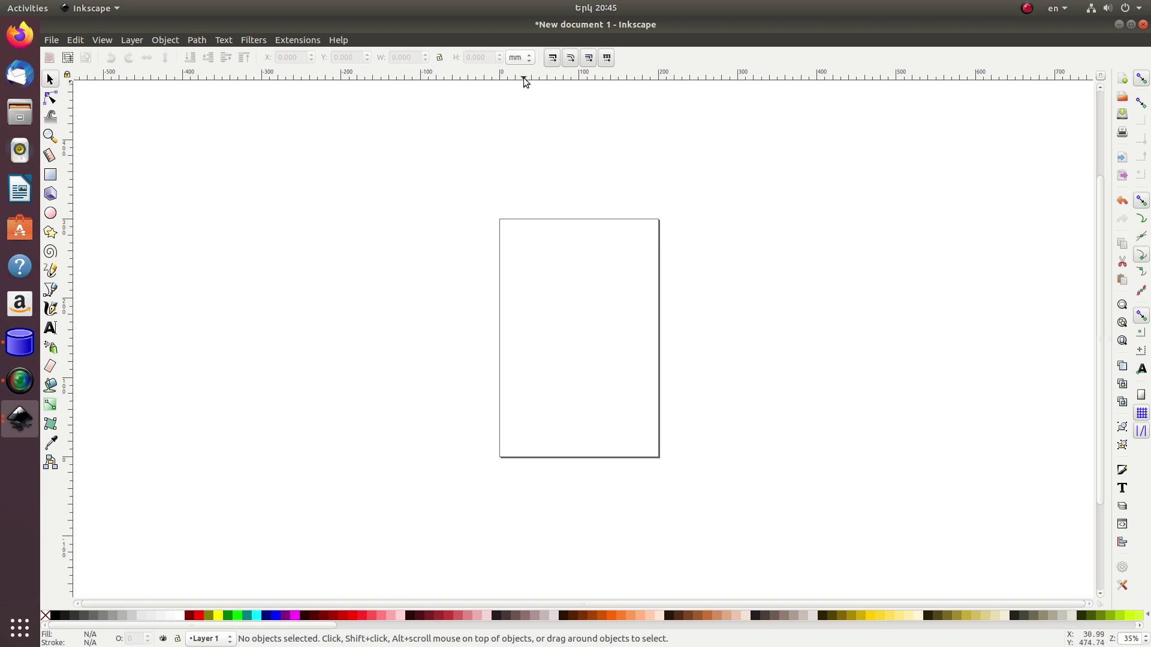
Drag out a horizontal guide near the page bottom, a vertical guide and a diagonal guide.
{"action": "left_click_drag", "start_coordinate": [526, 78], "coordinate": [487, 300]}
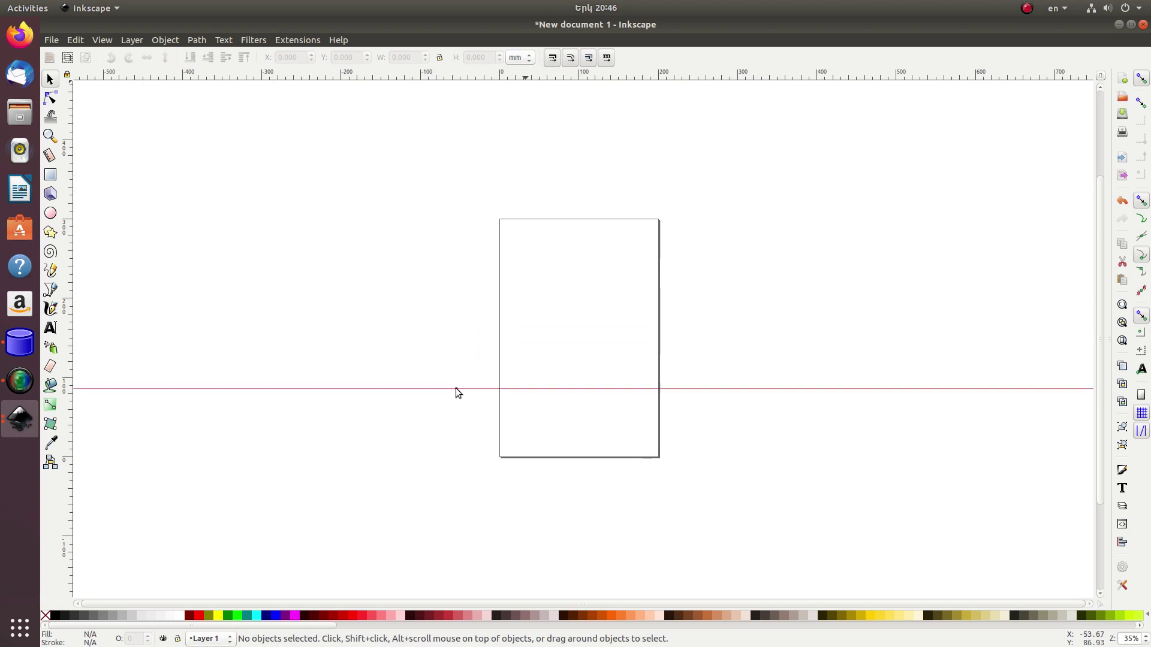
{"action": "mouse_move", "coordinate": [486, 296]}
{"action": "left_mouse_down"}
{"action": "mouse_move", "coordinate": [445, 458]}
{"action": "mouse_move", "coordinate": [445, 432]}
{"action": "left_mouse_up"}
{"action": "left_click_drag", "start_coordinate": [71, 293], "coordinate": [368, 336]}
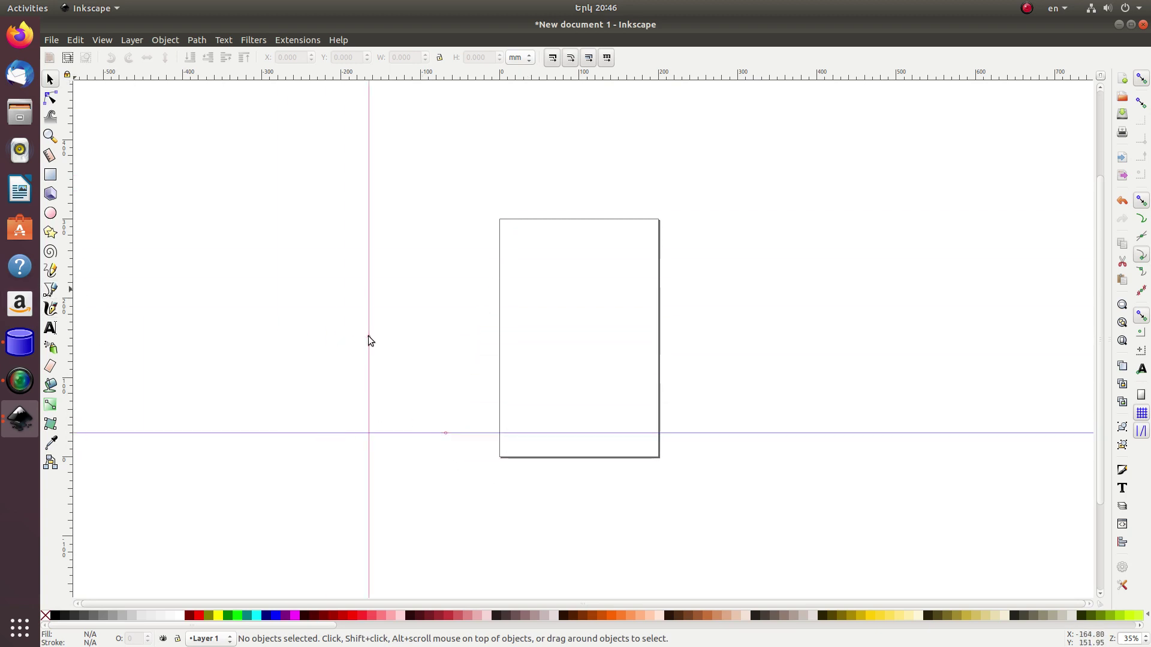
{"action": "mouse_move", "coordinate": [71, 78]}
{"action": "left_mouse_down"}
{"action": "mouse_move", "coordinate": [348, 280]}
{"action": "mouse_move", "coordinate": [309, 302]}
{"action": "left_mouse_up"}
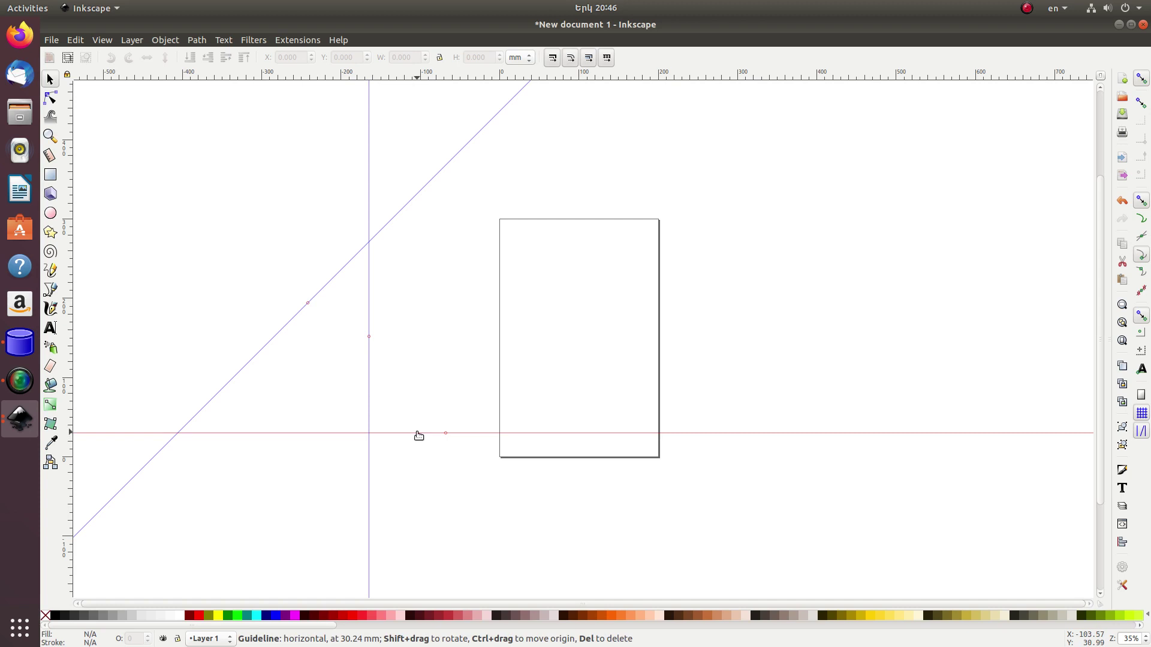
Position two horizontal guides at Y 0 (page bottom) and Y 100.
{"action": "double_click", "coordinate": [418, 434]}
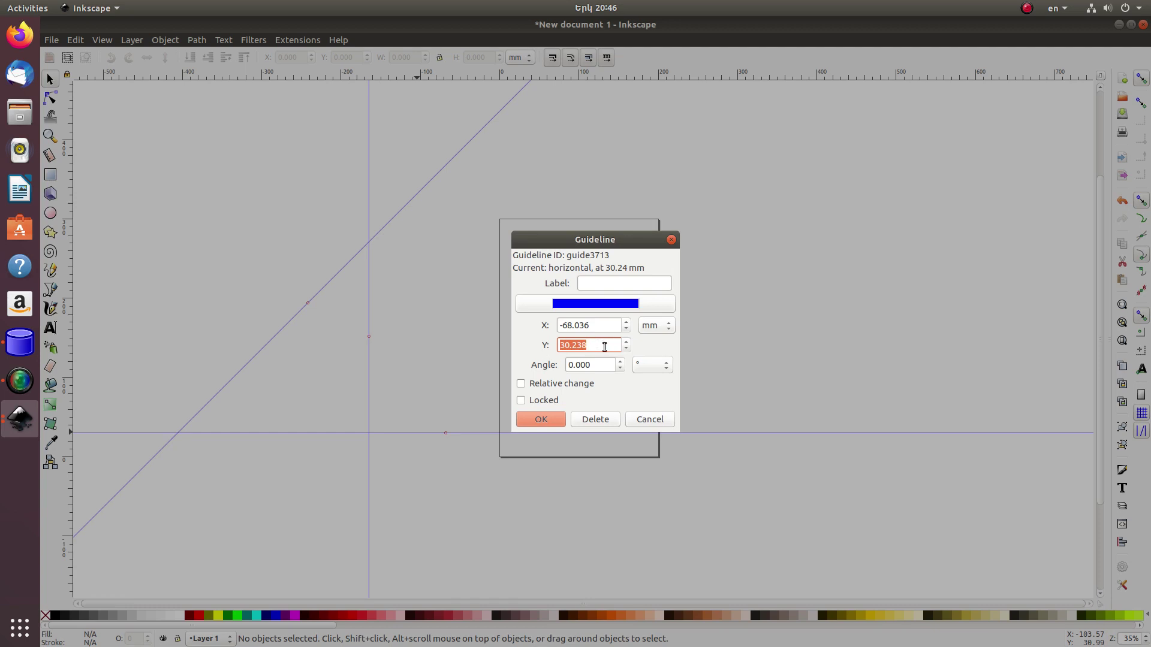
{"action": "left_click", "coordinate": [607, 346]}
{"action": "left_click", "coordinate": [564, 346], "text": "shift"}
{"action": "key", "text": "BackSpace"}
{"action": "key", "text": "BackSpace"}
{"action": "type", "text": "0"}
{"action": "left_click", "coordinate": [541, 422]}
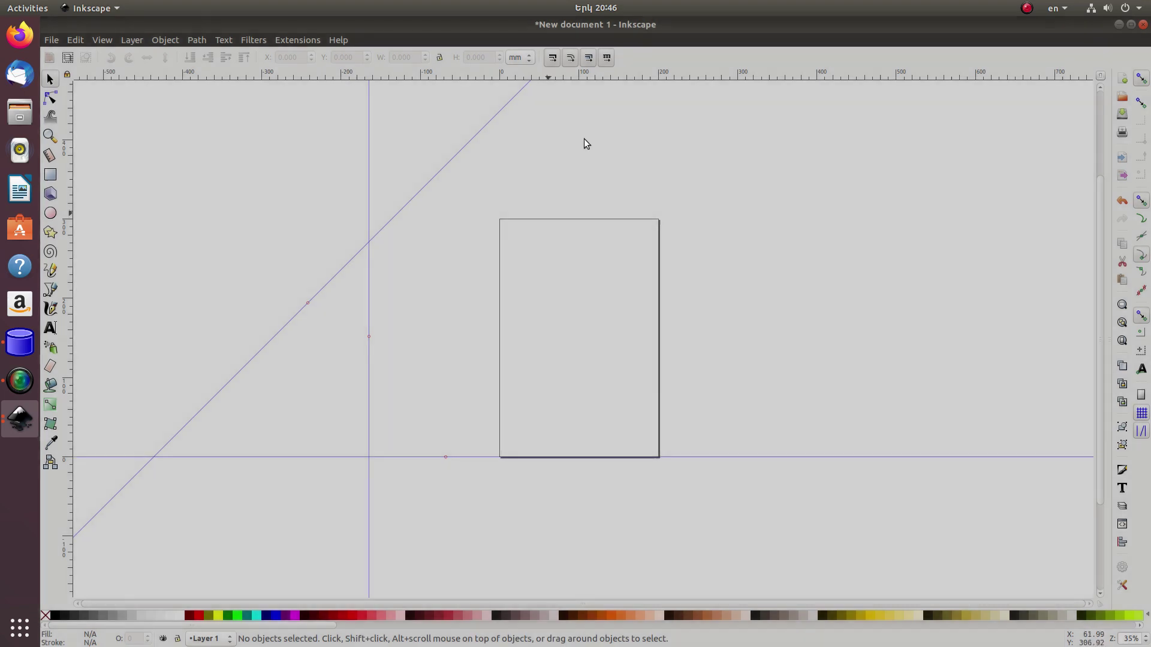
{"action": "left_click_drag", "start_coordinate": [648, 80], "coordinate": [646, 159]}
{"action": "double_click", "coordinate": [646, 159]}
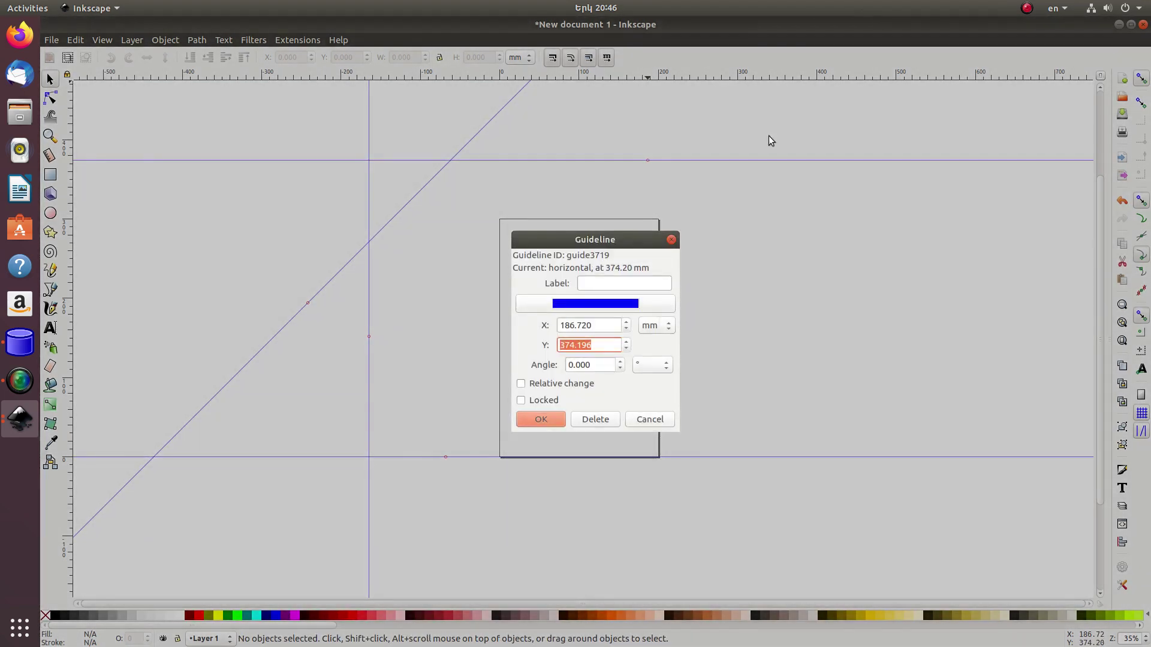
{"action": "type", "text": "100"}
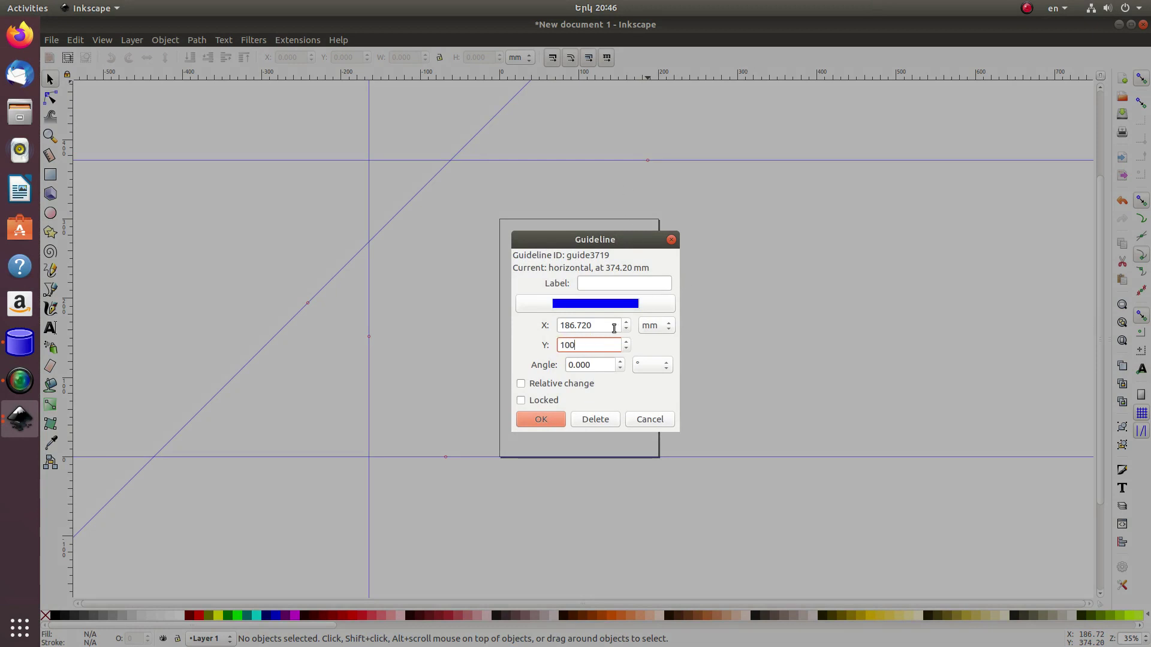
{"action": "left_click", "coordinate": [543, 418]}
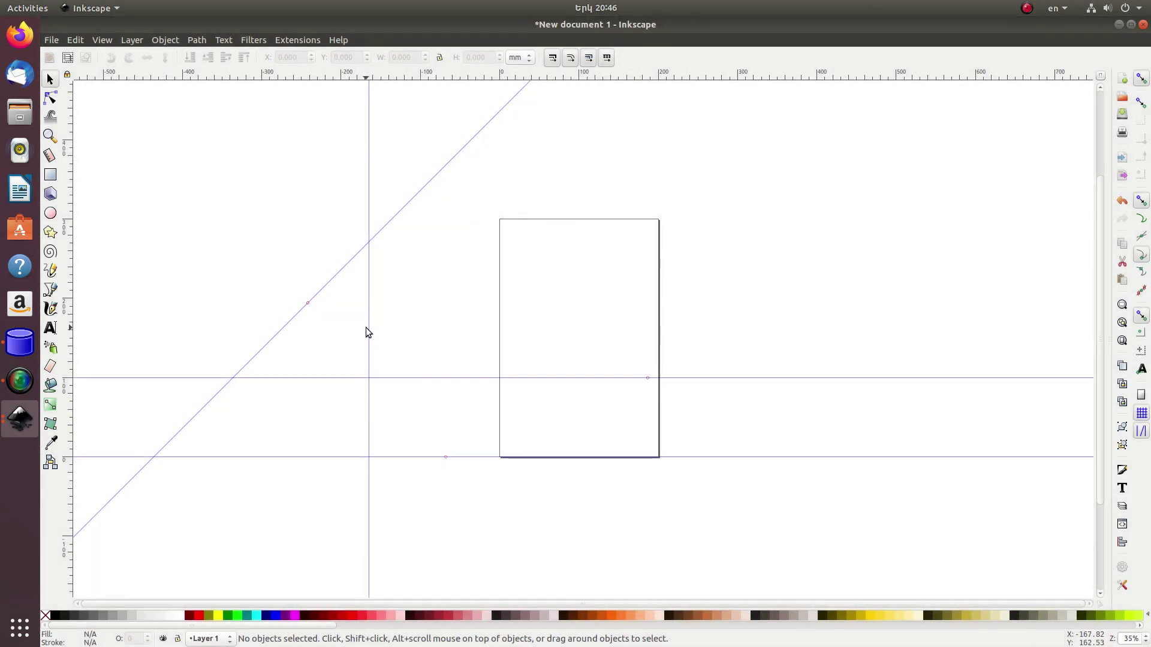
Position two vertical guides at X 0 (page left edge) and X 100.
{"action": "left_click_drag", "start_coordinate": [368, 324], "coordinate": [437, 323]}
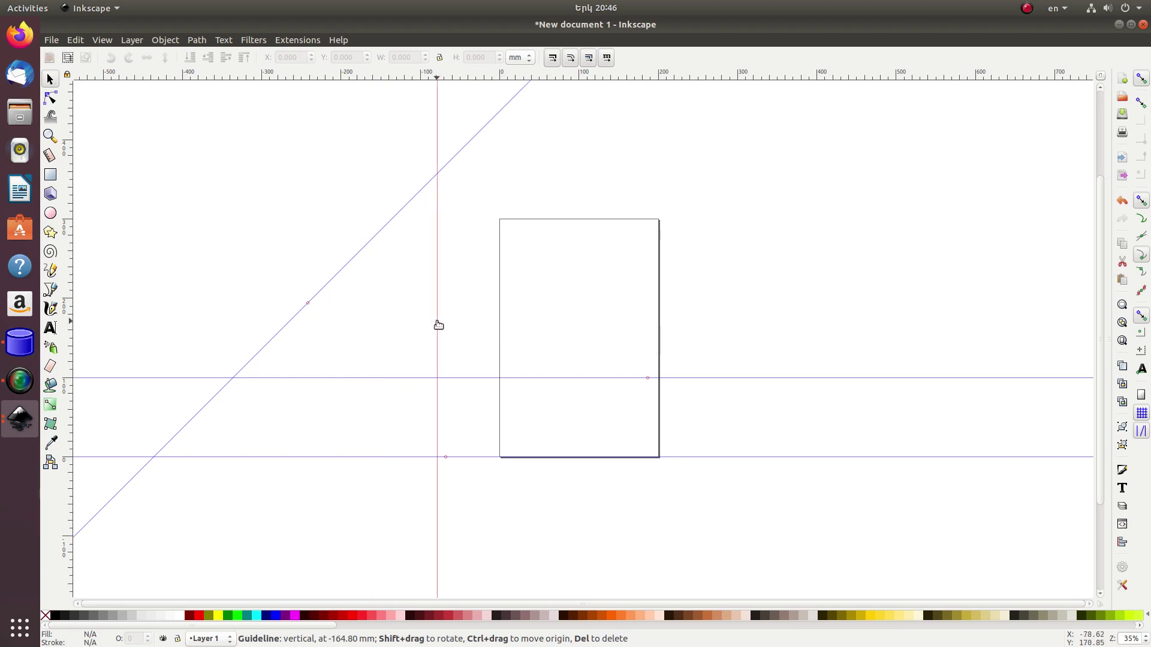
{"action": "double_click", "coordinate": [437, 321]}
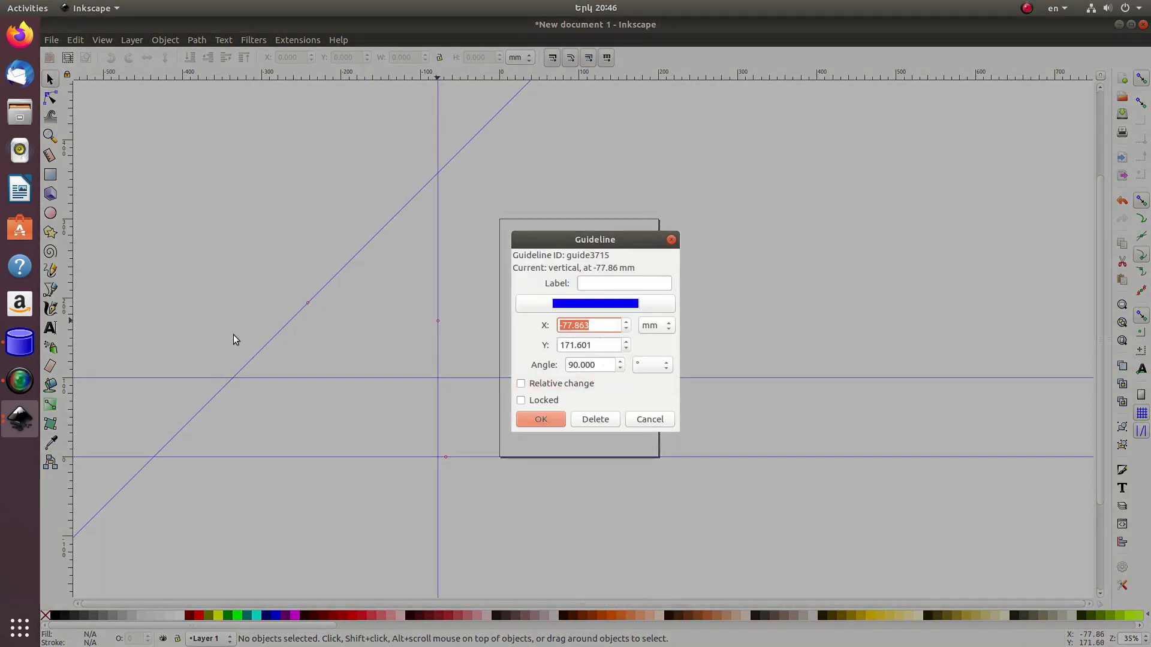
{"action": "type", "text": "0"}
{"action": "key", "text": "Return"}
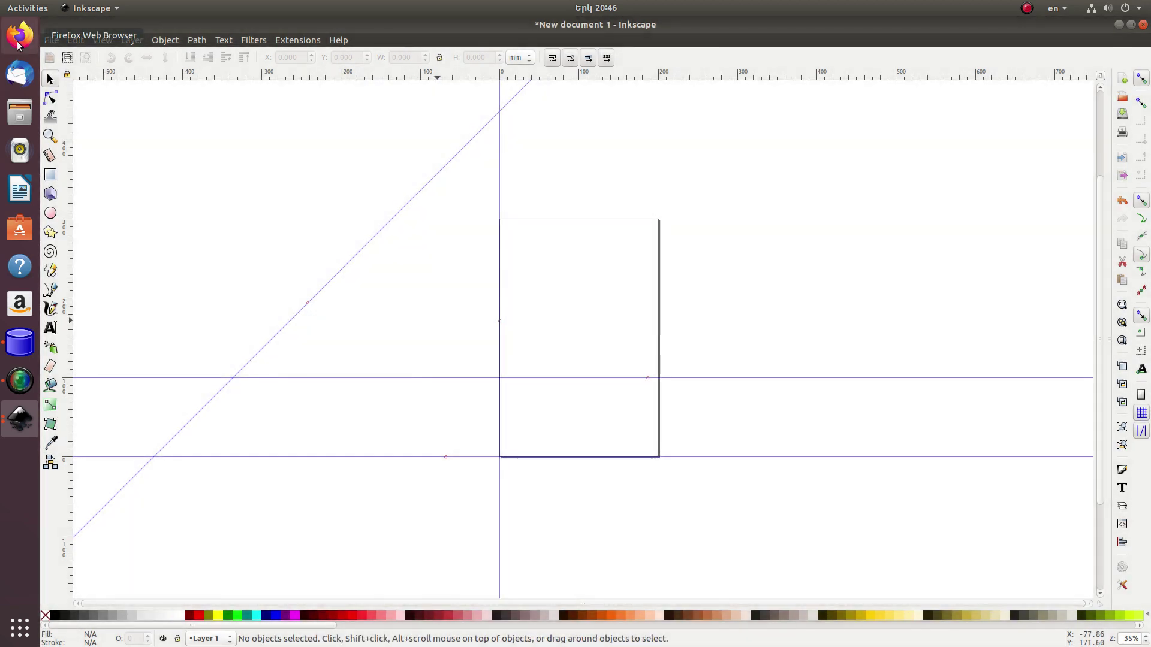
{"action": "mouse_move", "coordinate": [70, 164]}
{"action": "left_mouse_down"}
{"action": "mouse_move", "coordinate": [484, 278]}
{"action": "mouse_move", "coordinate": [433, 282]}
{"action": "left_mouse_up"}
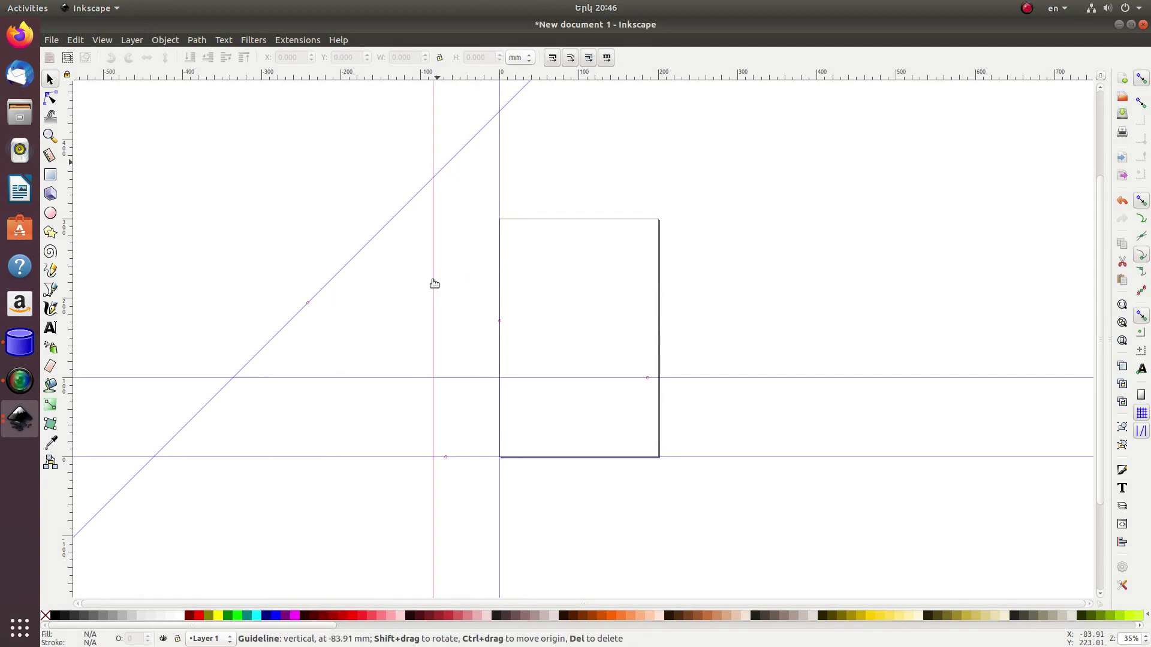
{"action": "double_click", "coordinate": [433, 280]}
{"action": "type", "text": "100"}
{"action": "key", "text": "Return"}
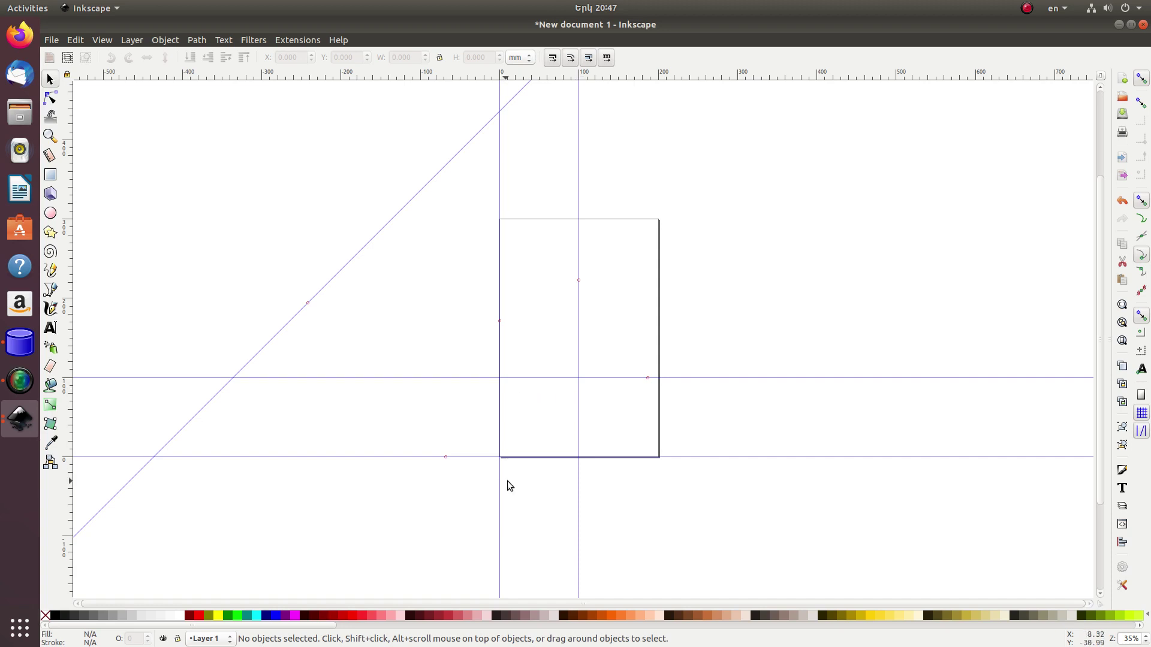
Draw straight Pen segments through four guide intersections and close the path back at its start node.
{"action": "left_click", "coordinate": [50, 289]}
{"action": "left_click", "coordinate": [501, 379]}
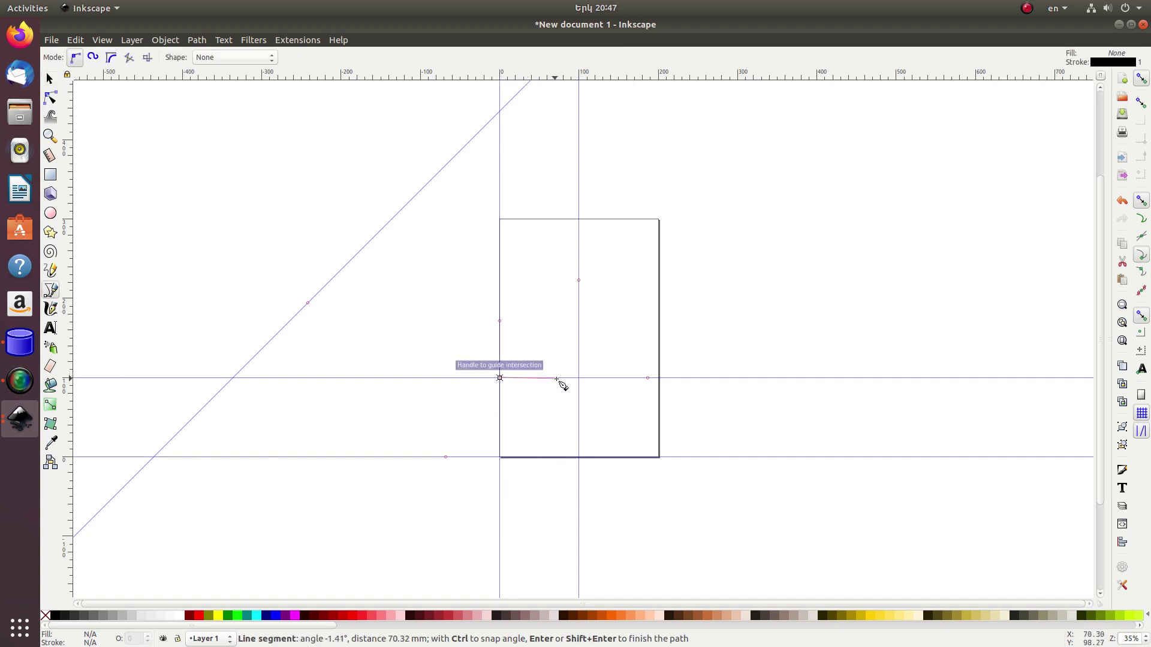
{"action": "left_click", "coordinate": [579, 378]}
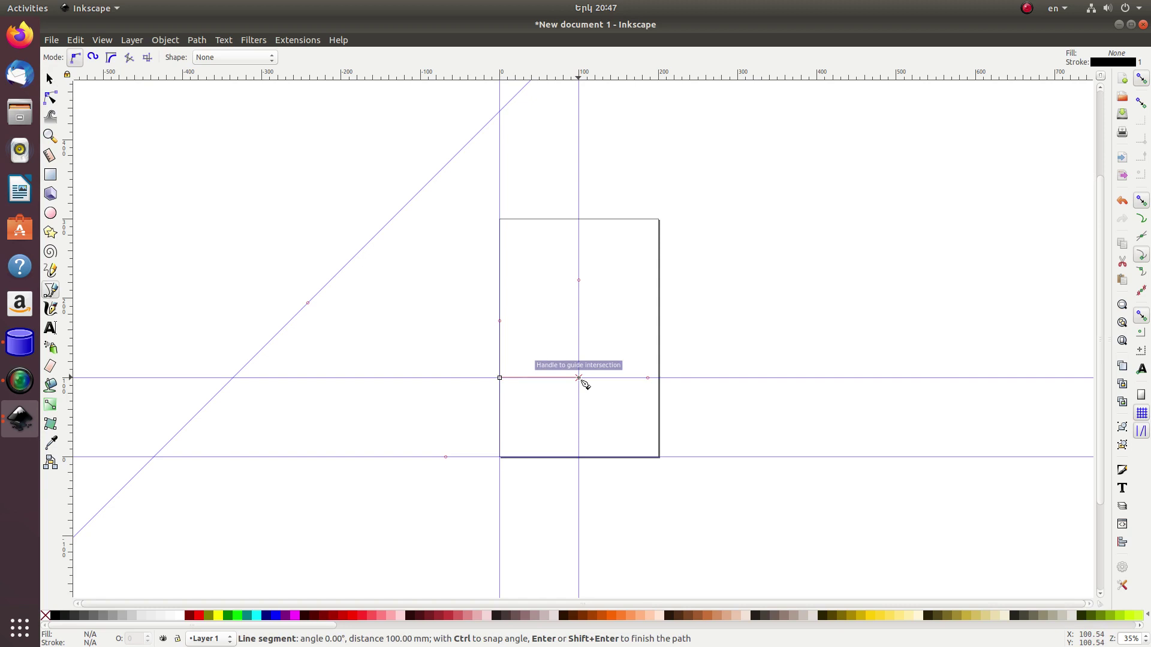
{"action": "left_click", "coordinate": [579, 457]}
{"action": "left_click", "coordinate": [499, 457]}
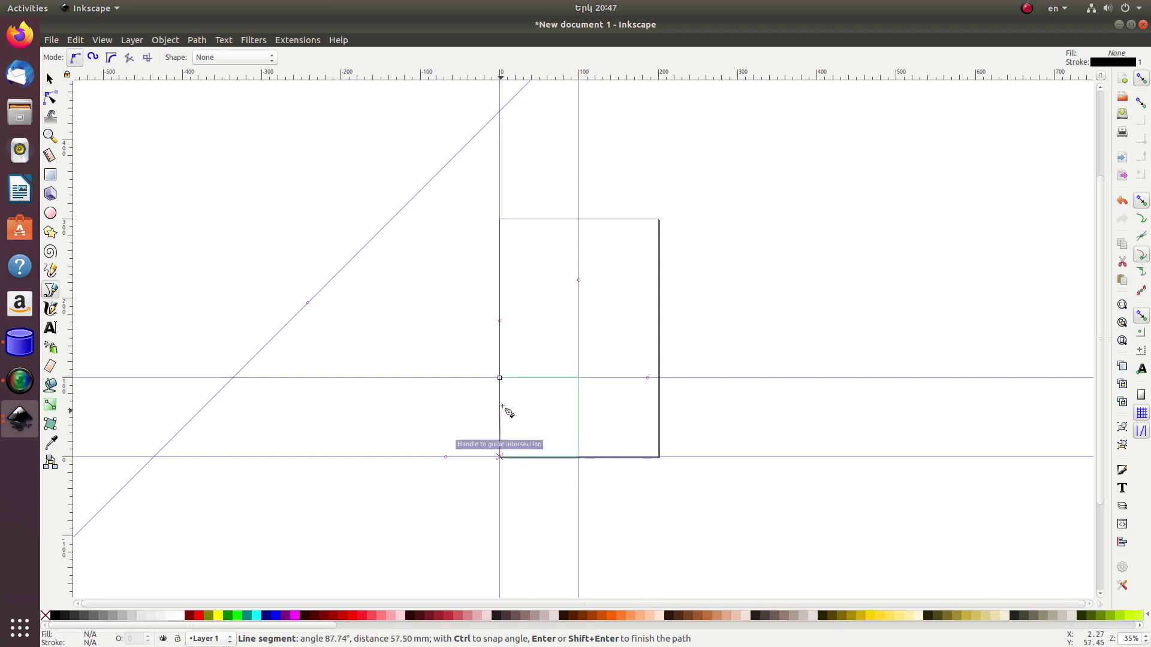
{"action": "left_click", "coordinate": [499, 378]}
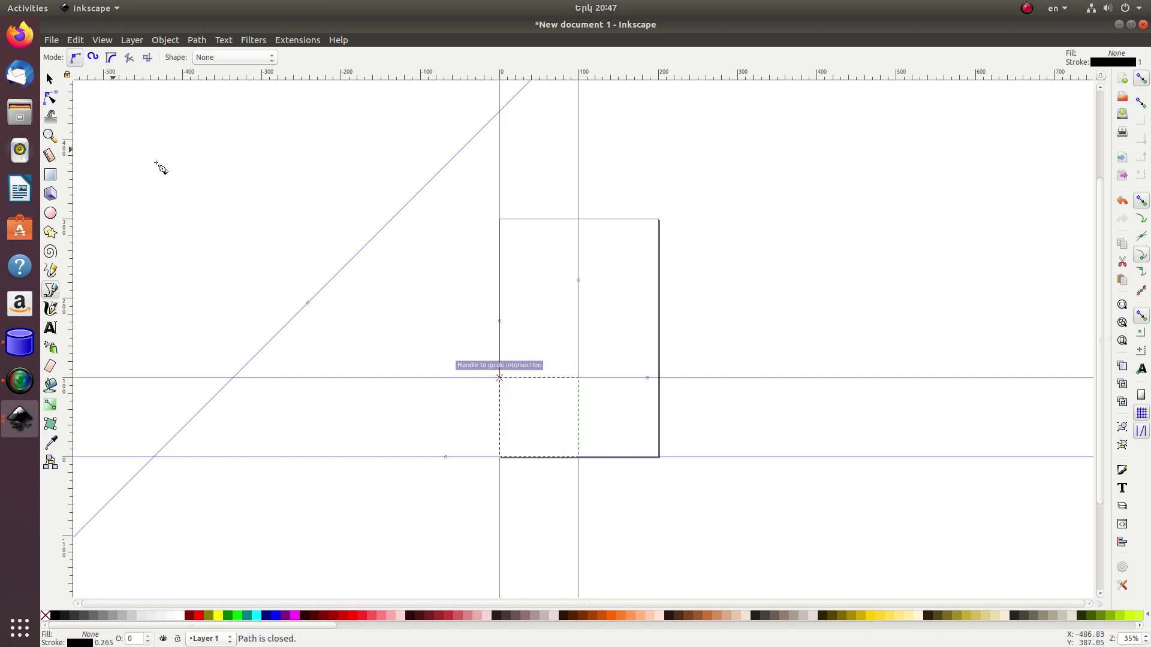
Move the diagonal guide to the right and set its angle to 60°.
{"action": "left_click", "coordinate": [50, 79]}
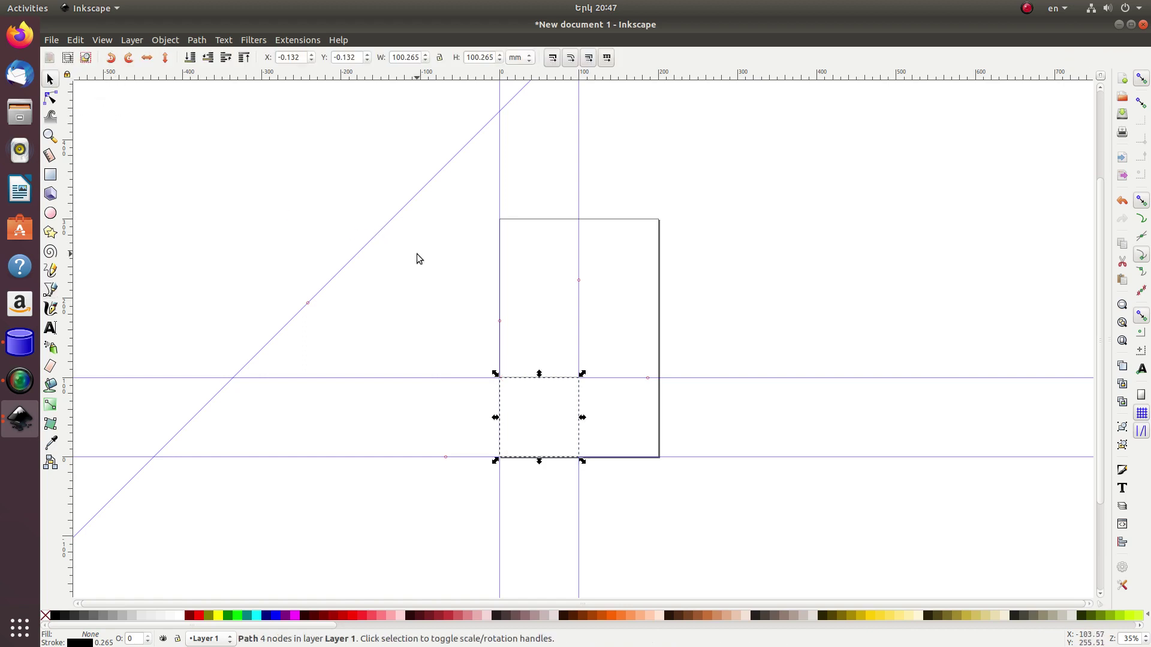
{"action": "left_click_drag", "start_coordinate": [372, 239], "coordinate": [622, 342]}
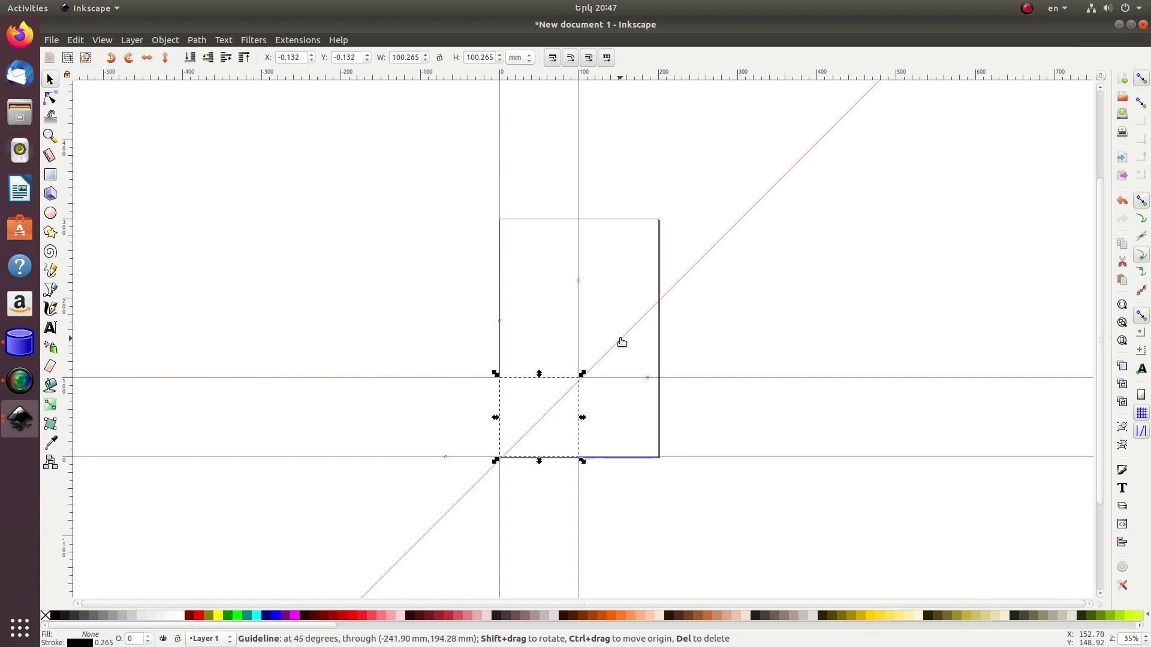
{"action": "double_click", "coordinate": [622, 342]}
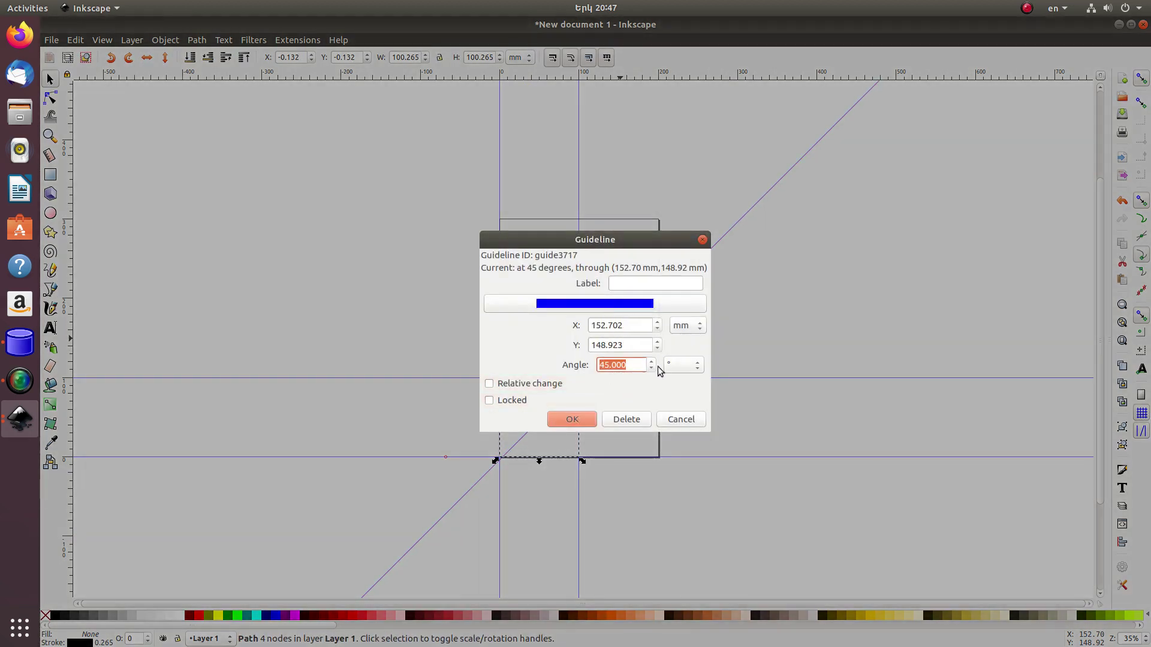
{"action": "left_click", "coordinate": [651, 362]}
{"action": "left_click", "coordinate": [579, 422]}
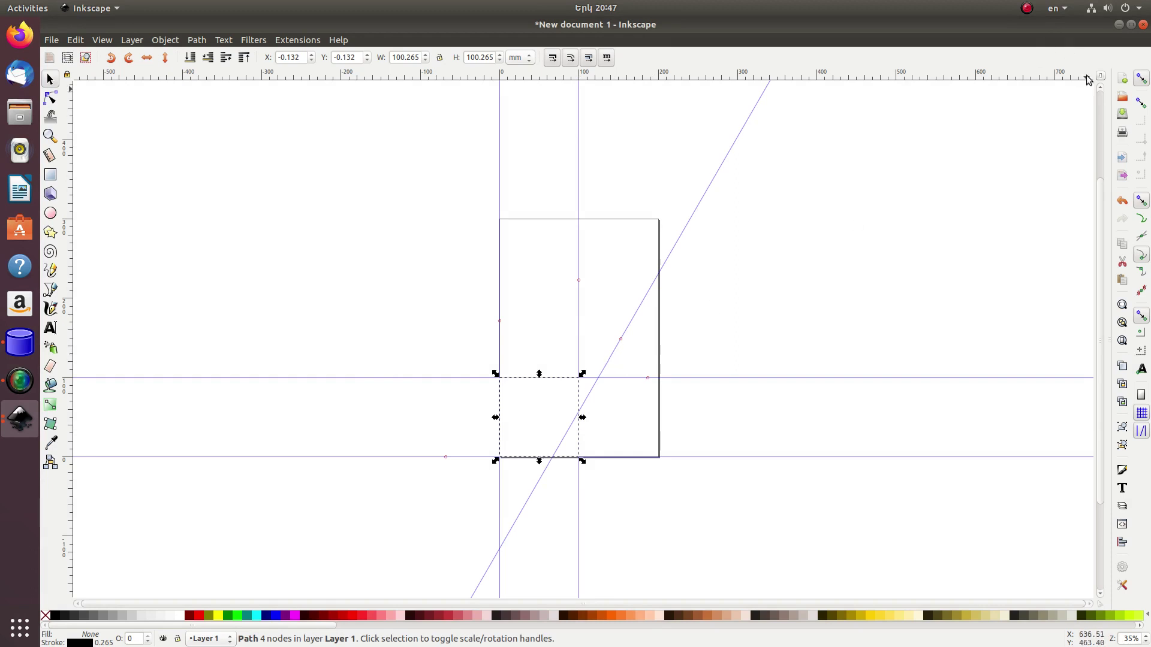
Pull out another diagonal guide, then drag the -45° and 60° guides onto the rulers to delete them.
{"action": "left_click_drag", "start_coordinate": [1079, 72], "coordinate": [639, 422]}
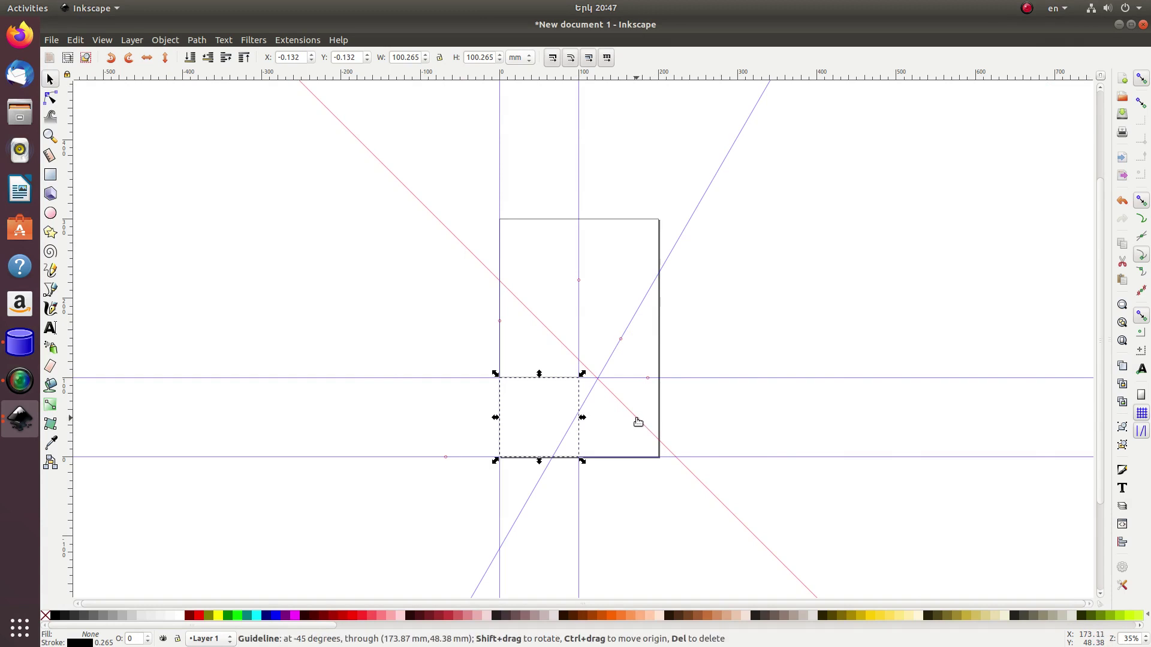
{"action": "left_click_drag", "start_coordinate": [638, 422], "coordinate": [1079, 63]}
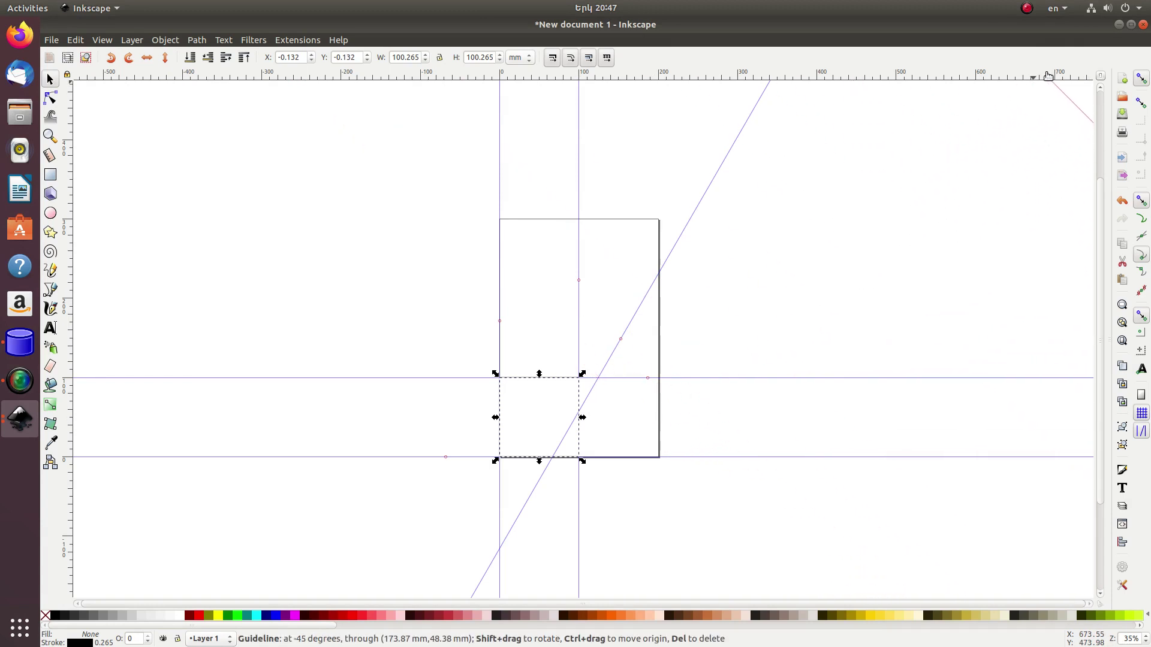
{"action": "left_click_drag", "start_coordinate": [706, 193], "coordinate": [72, 63]}
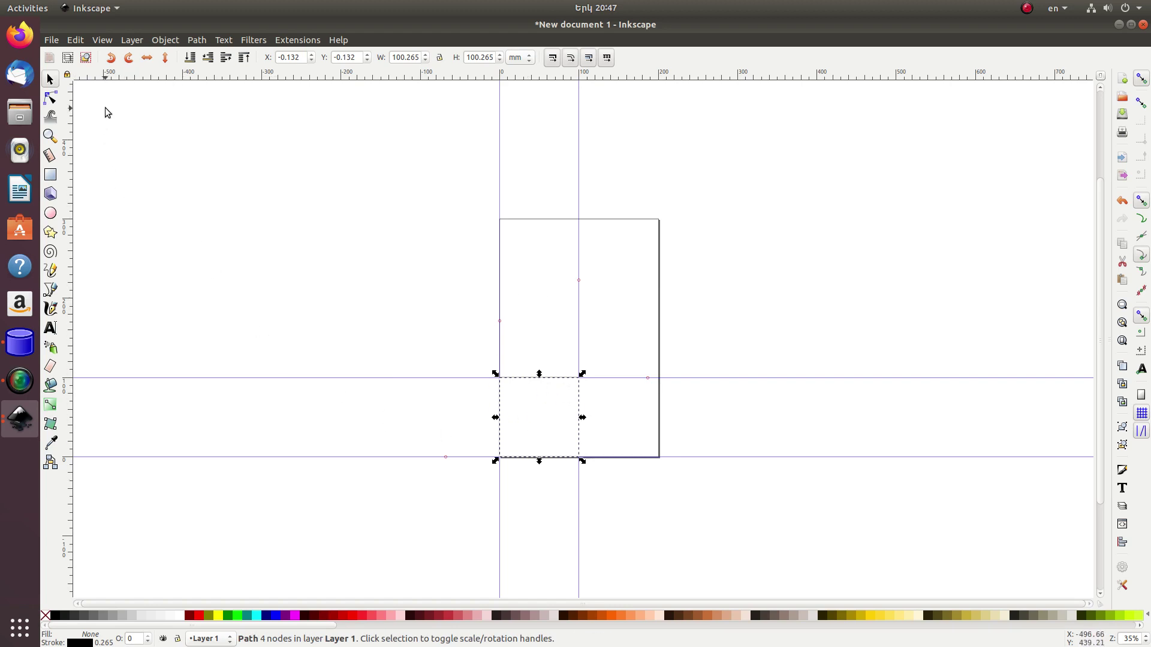
Raise the square with the Selector, drag its top handle down to 80.700 mm height, and deselect.
{"action": "left_click", "coordinate": [52, 83]}
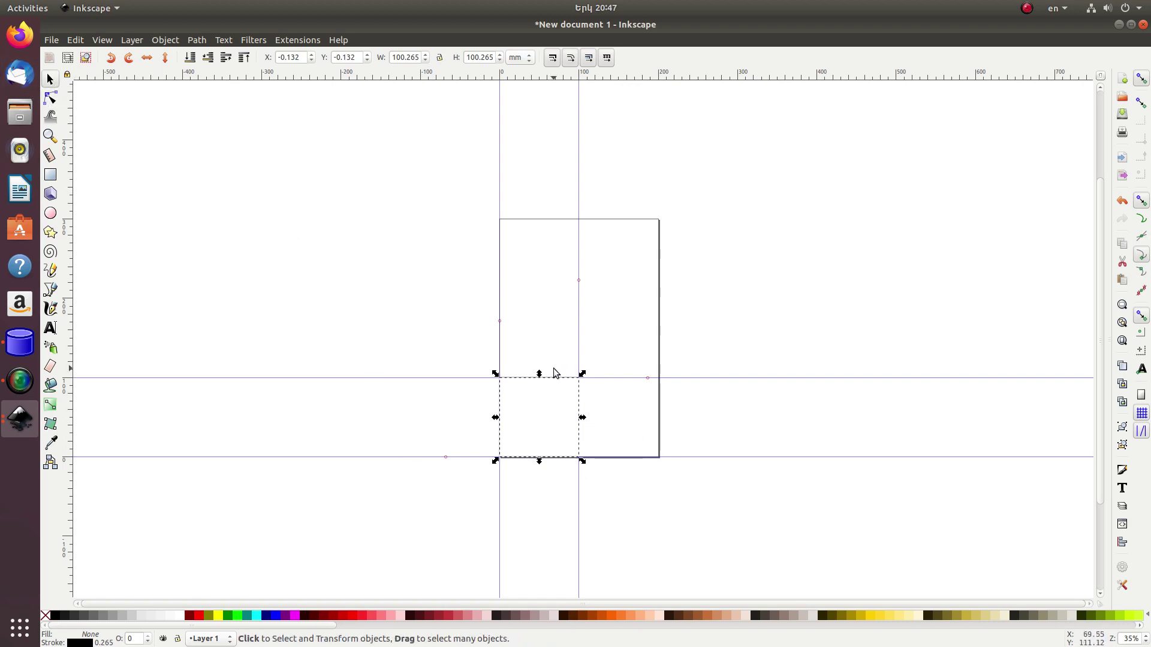
{"action": "mouse_move", "coordinate": [549, 382]}
{"action": "left_mouse_down"}
{"action": "mouse_move", "coordinate": [553, 228]}
{"action": "mouse_move", "coordinate": [562, 265]}
{"action": "mouse_move", "coordinate": [613, 253]}
{"action": "mouse_move", "coordinate": [584, 275]}
{"action": "left_mouse_up"}
{"action": "mouse_move", "coordinate": [583, 321]}
{"action": "left_mouse_down"}
{"action": "mouse_move", "coordinate": [624, 321]}
{"action": "mouse_move", "coordinate": [578, 321]}
{"action": "left_mouse_up"}
{"action": "left_click_drag", "start_coordinate": [539, 278], "coordinate": [545, 294]}
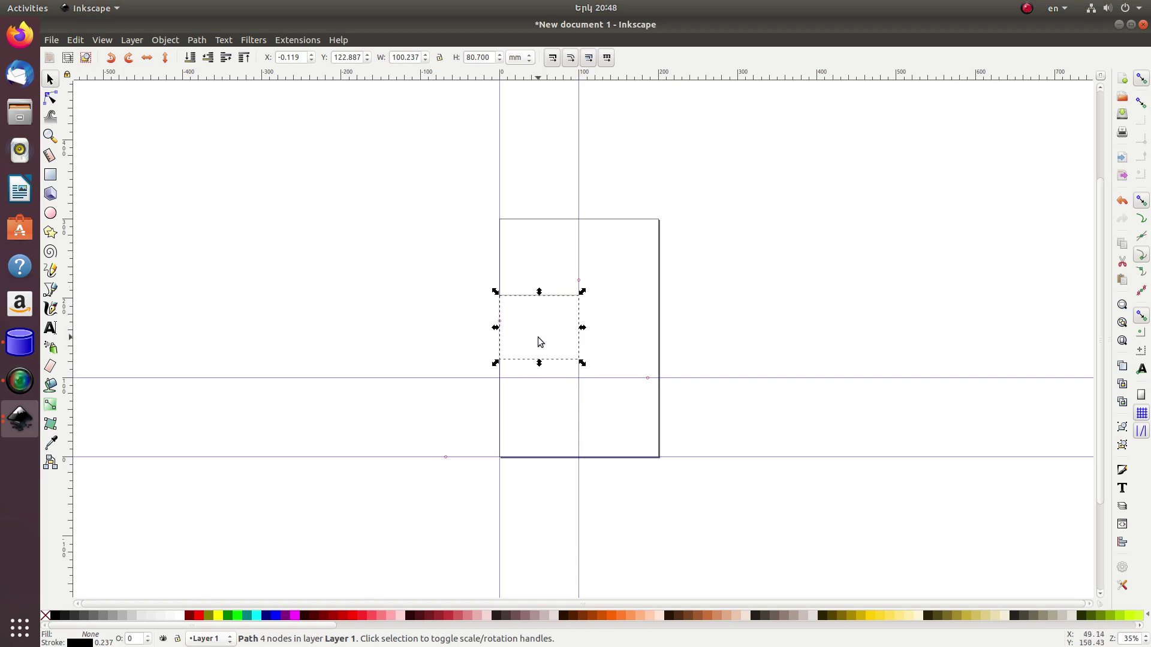
{"action": "left_click", "coordinate": [564, 301]}
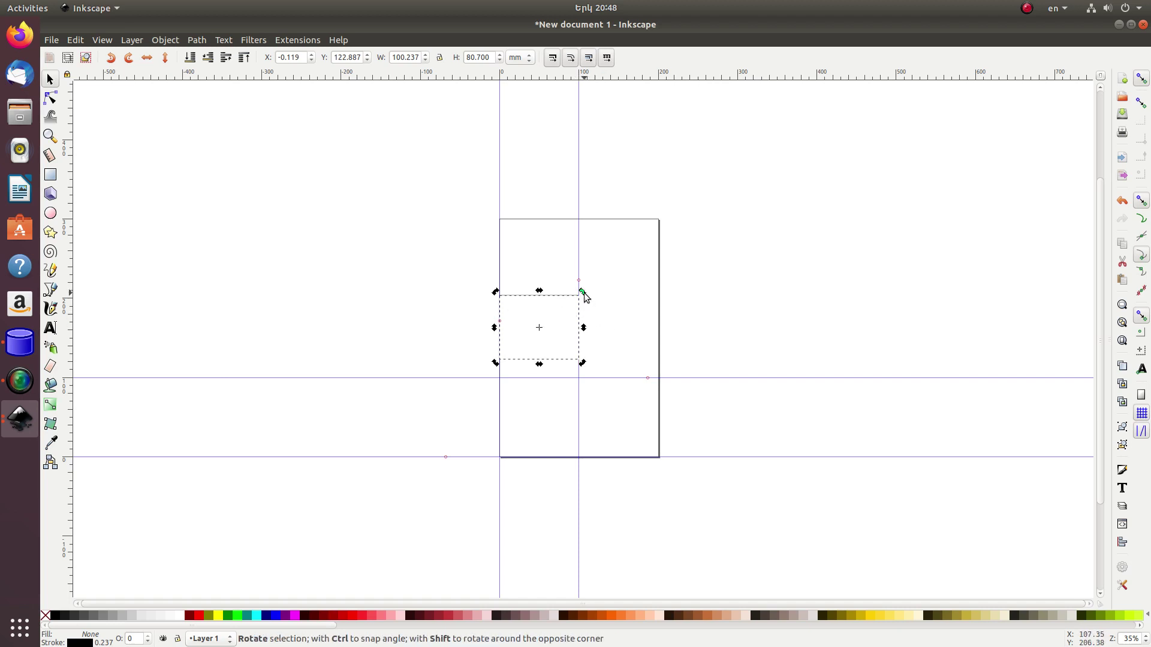
{"action": "mouse_move", "coordinate": [584, 293]}
{"action": "left_mouse_down"}
{"action": "mouse_move", "coordinate": [595, 329]}
{"action": "mouse_move", "coordinate": [585, 343]}
{"action": "mouse_move", "coordinate": [591, 296]}
{"action": "mouse_move", "coordinate": [569, 284]}
{"action": "mouse_move", "coordinate": [566, 309]}
{"action": "left_mouse_up"}
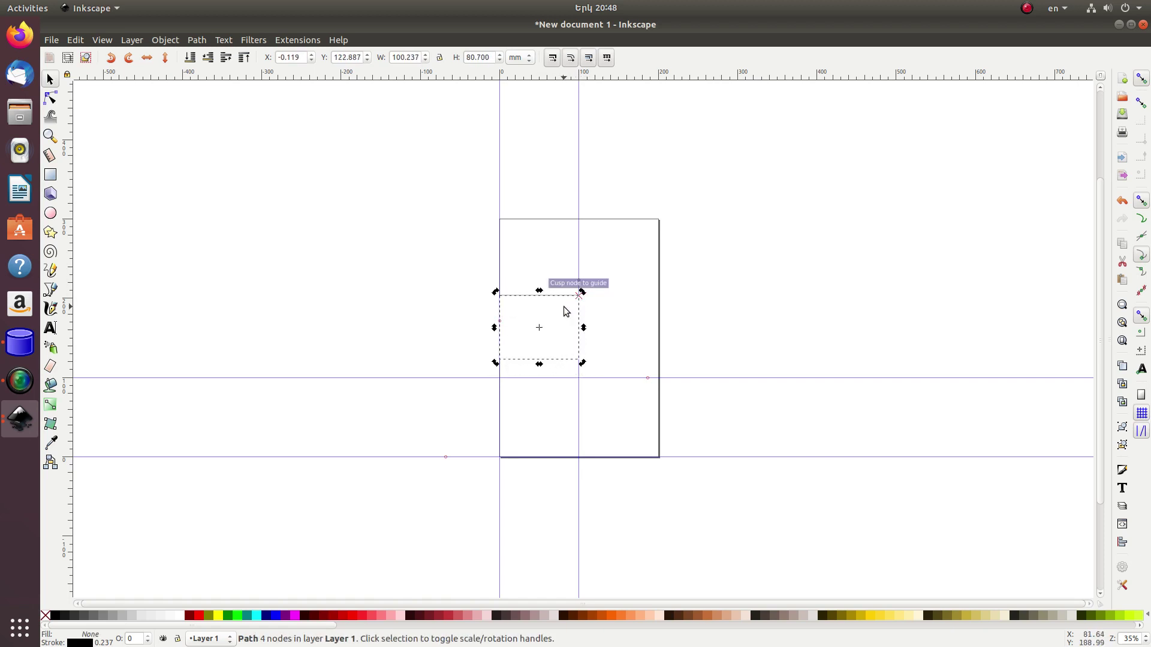
{"action": "left_click", "coordinate": [574, 275]}
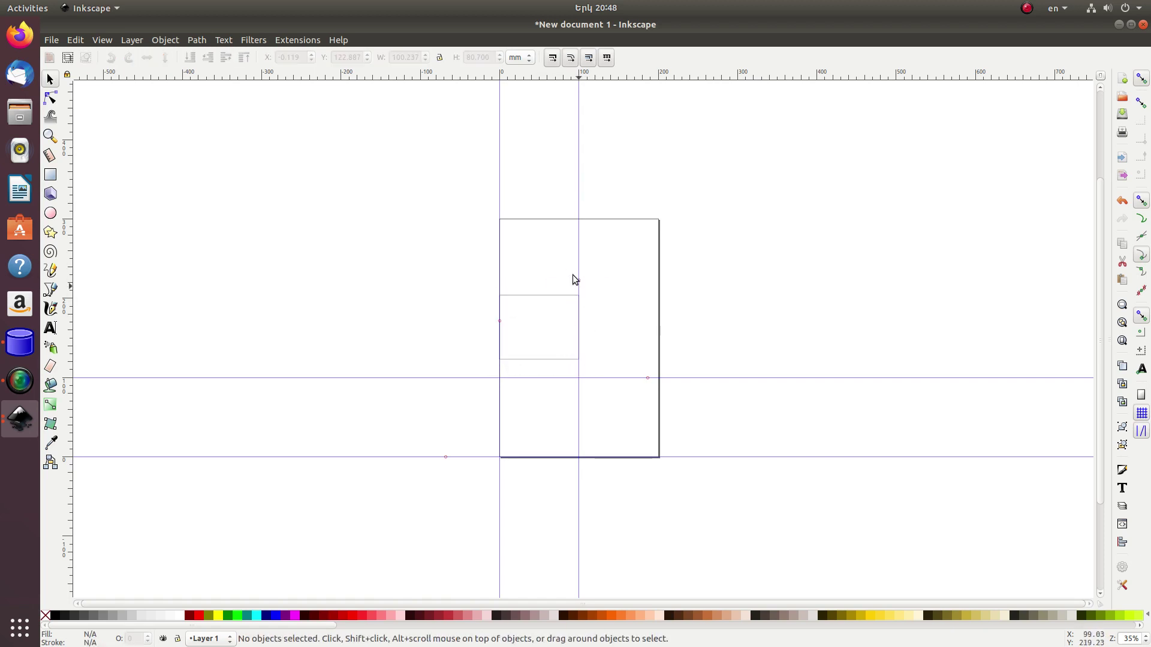
With the Node tool, arc the top edge up, bulge the right side out and bow the bottom down.
{"action": "left_click", "coordinate": [51, 98]}
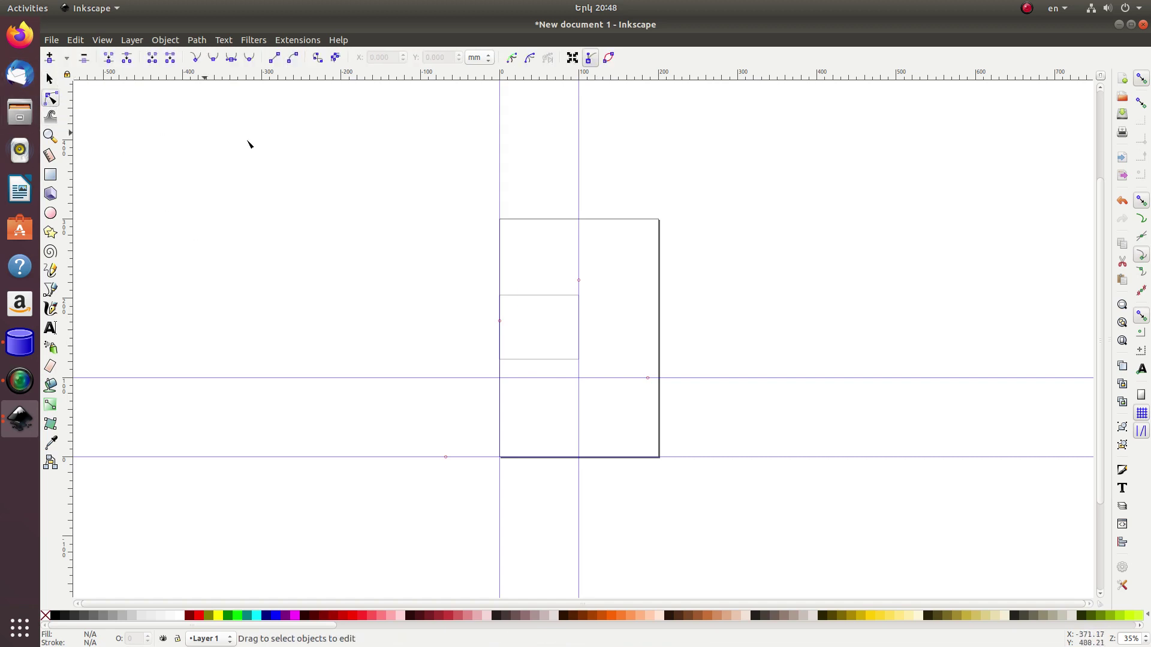
{"action": "left_click", "coordinate": [520, 299]}
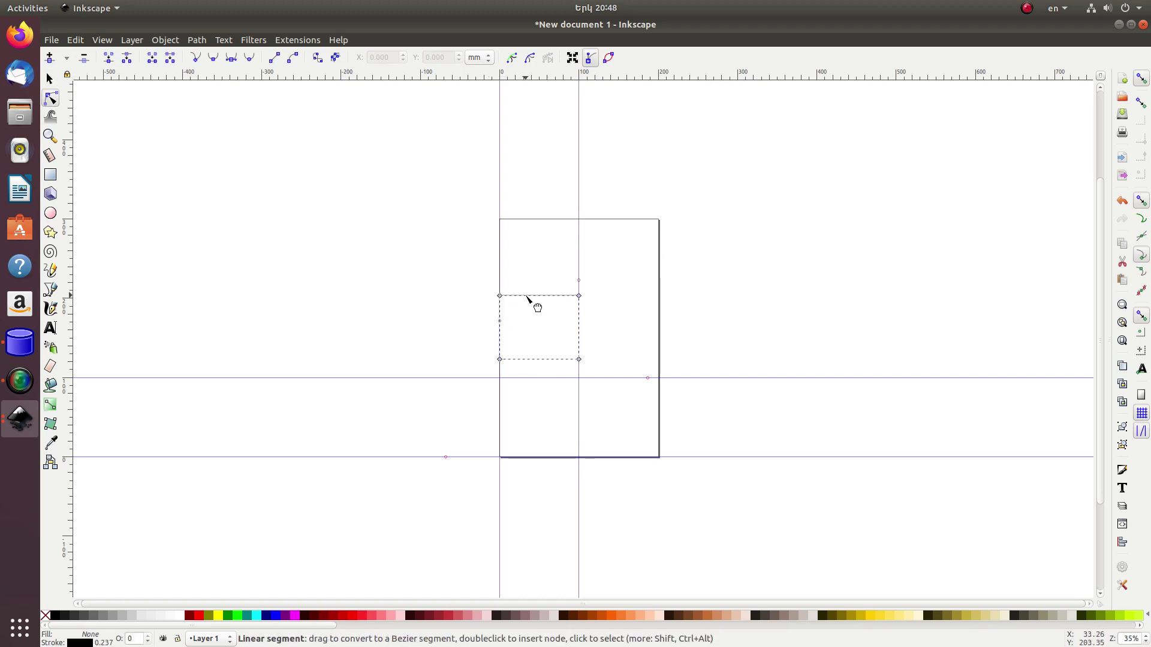
{"action": "left_click_drag", "start_coordinate": [527, 296], "coordinate": [539, 287]}
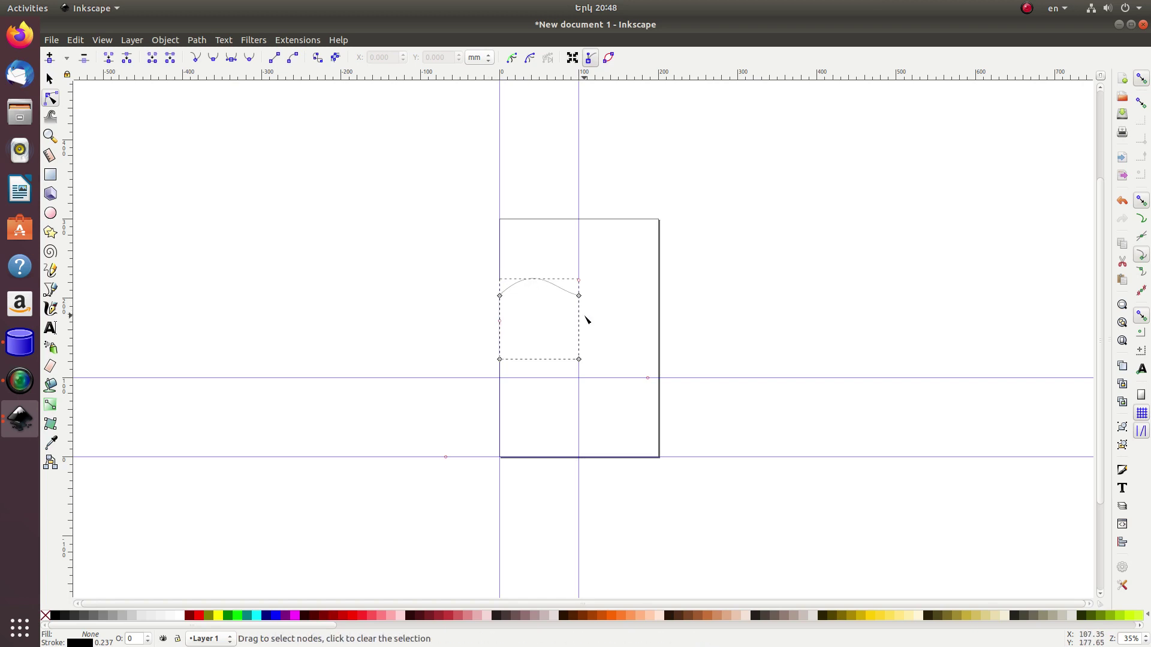
{"action": "mouse_move", "coordinate": [583, 336]}
{"action": "left_mouse_down"}
{"action": "mouse_move", "coordinate": [610, 313]}
{"action": "mouse_move", "coordinate": [611, 323]}
{"action": "left_mouse_up"}
{"action": "left_click_drag", "start_coordinate": [548, 360], "coordinate": [468, 328]}
{"action": "key", "text": "minus"}
{"action": "key", "text": "minus"}
{"action": "key", "text": "minus"}
{"action": "key", "text": "plus"}
{"action": "key", "text": "plus"}
{"action": "key", "text": "plus"}
{"action": "key", "text": "plus"}
{"action": "key", "text": "plus"}
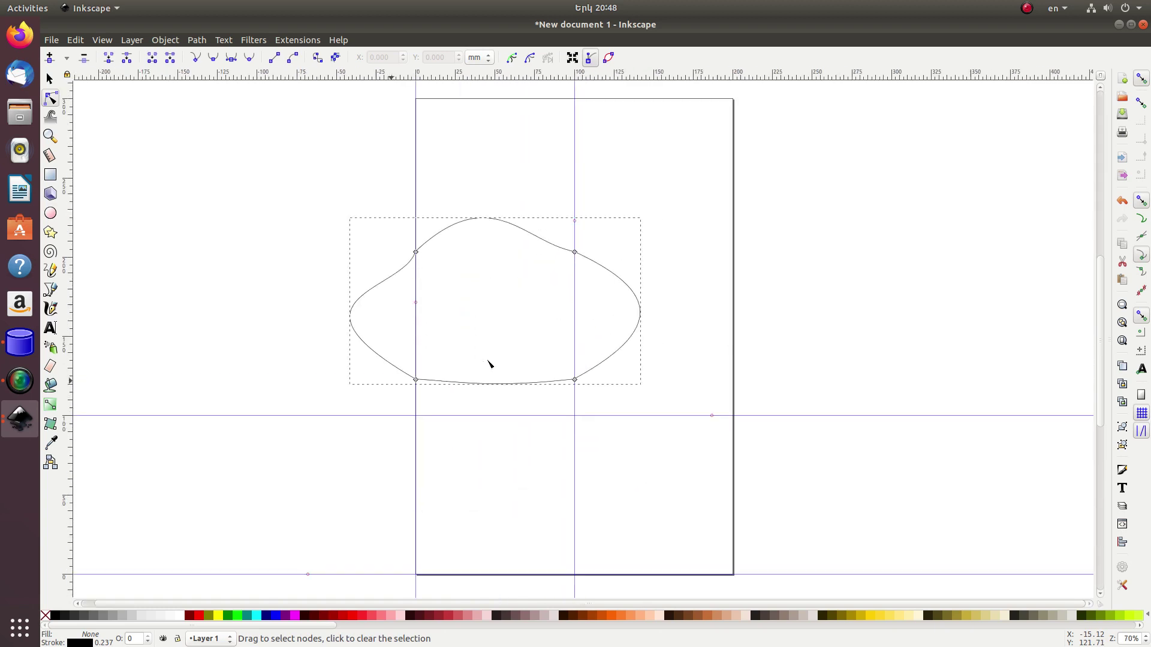
{"action": "key", "text": "plus"}
{"action": "key", "text": "minus"}
{"action": "key", "text": "minus"}
{"action": "key", "text": "minus"}
{"action": "key", "text": "minus"}
{"action": "key", "text": "plus"}
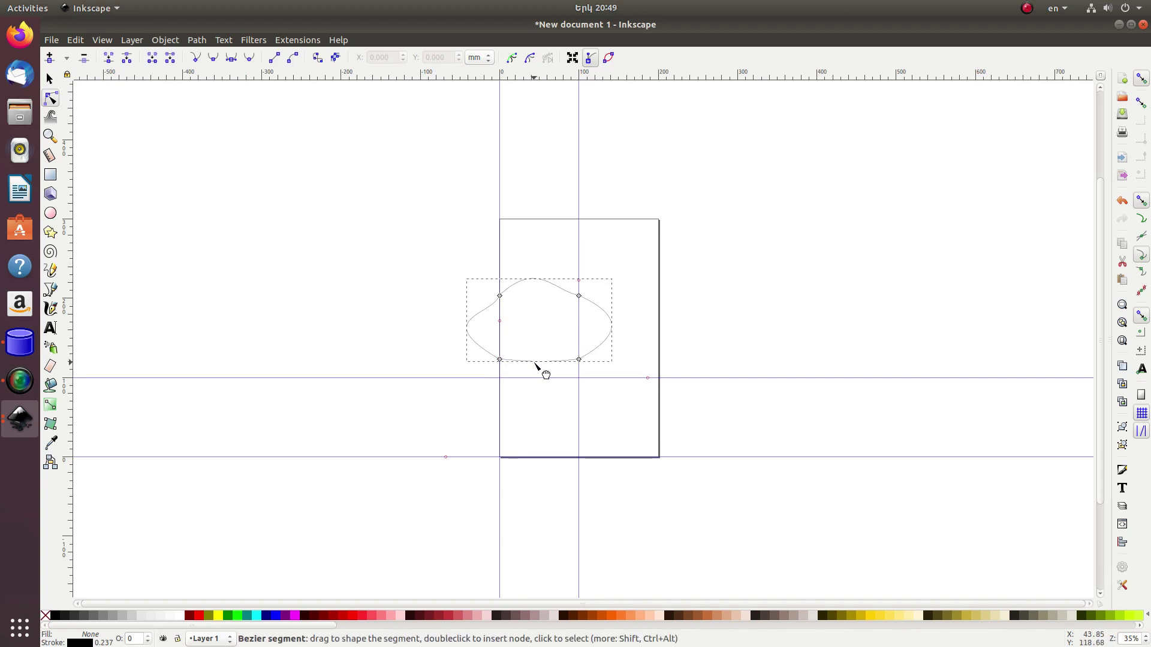
{"action": "scroll", "coordinate": [536, 364], "scroll_direction": "down", "scroll_amount": 3, "text": "ctrl"}
{"action": "scroll", "coordinate": [537, 363], "scroll_direction": "up", "scroll_amount": 5, "text": "ctrl"}
{"action": "scroll", "coordinate": [536, 364], "scroll_direction": "up", "scroll_amount": 2, "text": "ctrl"}
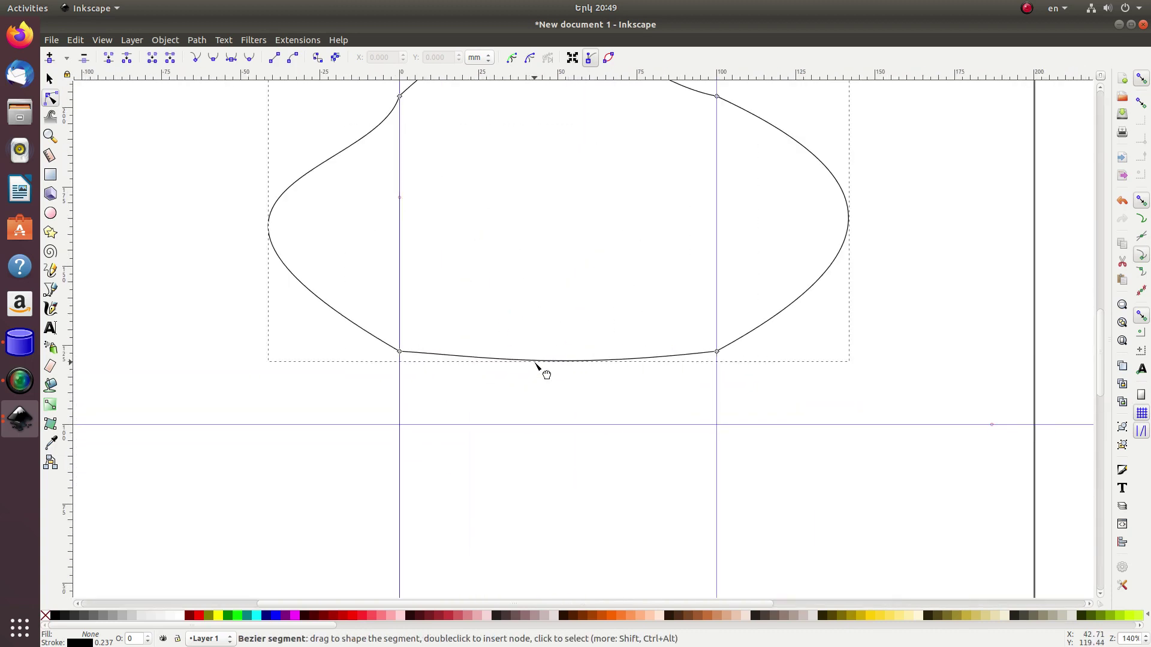
{"action": "scroll", "coordinate": [536, 364], "scroll_direction": "down", "scroll_amount": 2, "text": "ctrl"}
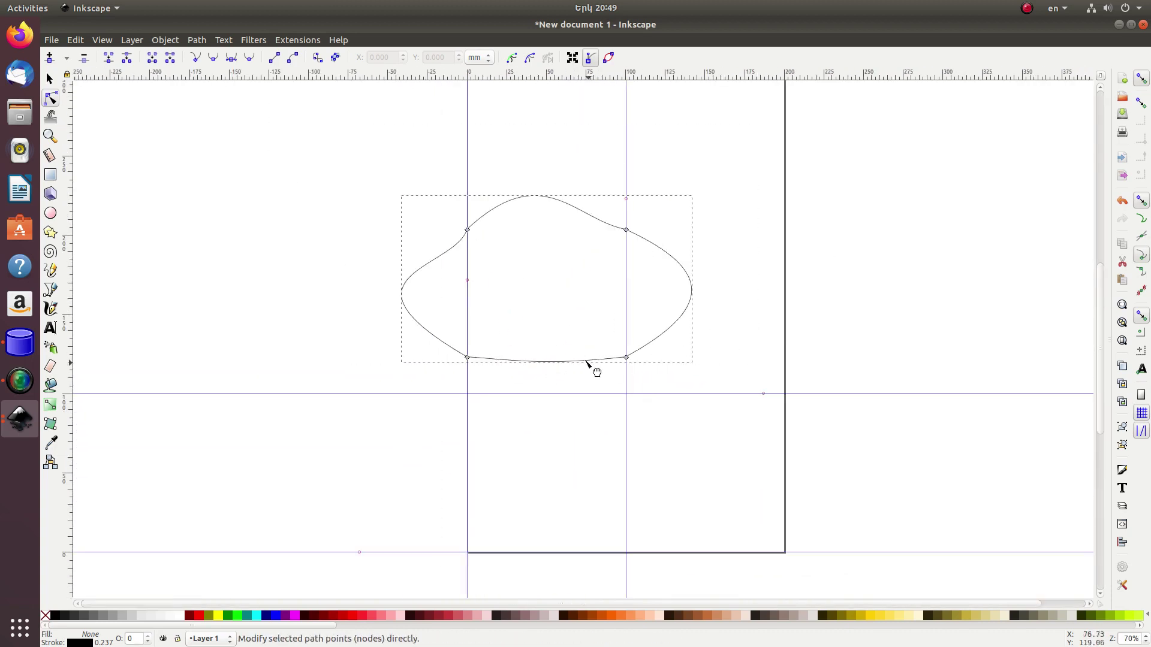
{"action": "mouse_move", "coordinate": [579, 317]}
{"action": "left_mouse_down"}
{"action": "mouse_move", "coordinate": [390, 340]}
{"action": "mouse_move", "coordinate": [538, 363]}
{"action": "left_mouse_up"}
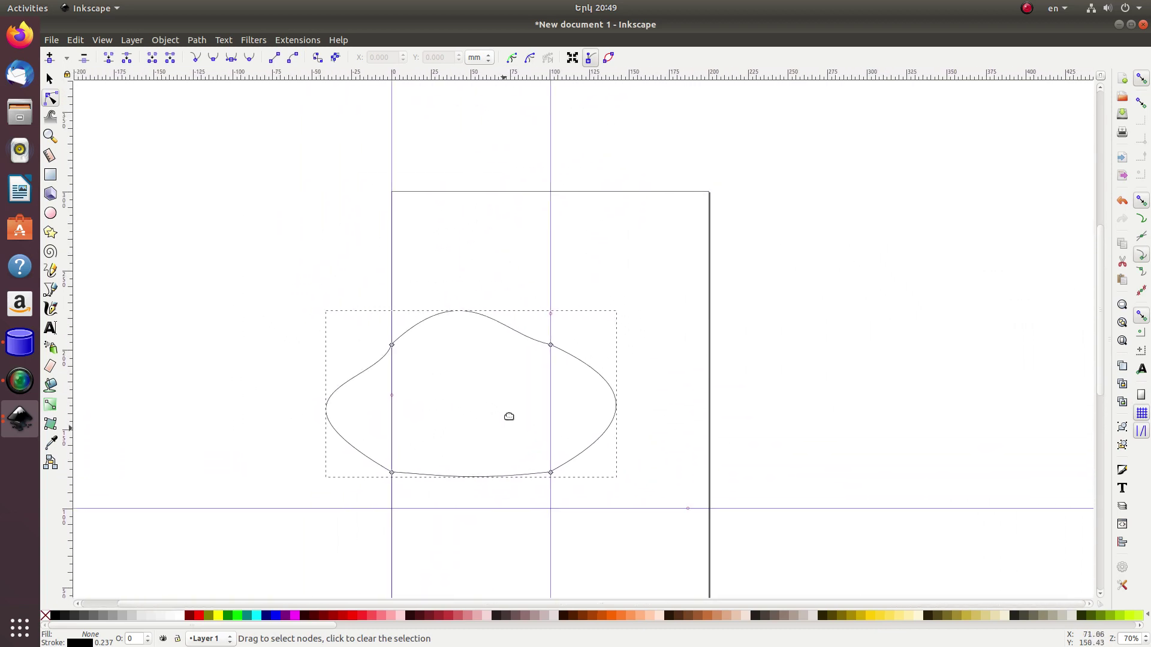
{"action": "scroll", "coordinate": [537, 364], "scroll_direction": "down", "scroll_amount": 1}
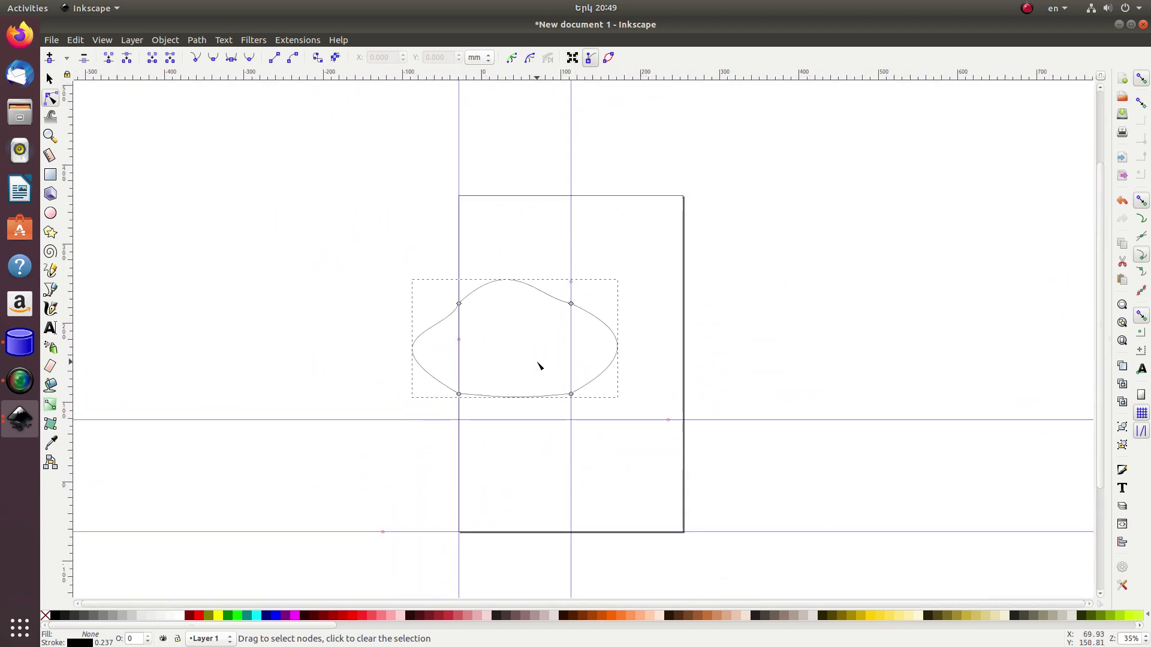
{"action": "scroll", "coordinate": [537, 364], "scroll_direction": "down", "scroll_amount": 1}
{"action": "scroll", "coordinate": [627, 390], "scroll_direction": "down", "scroll_amount": 1}
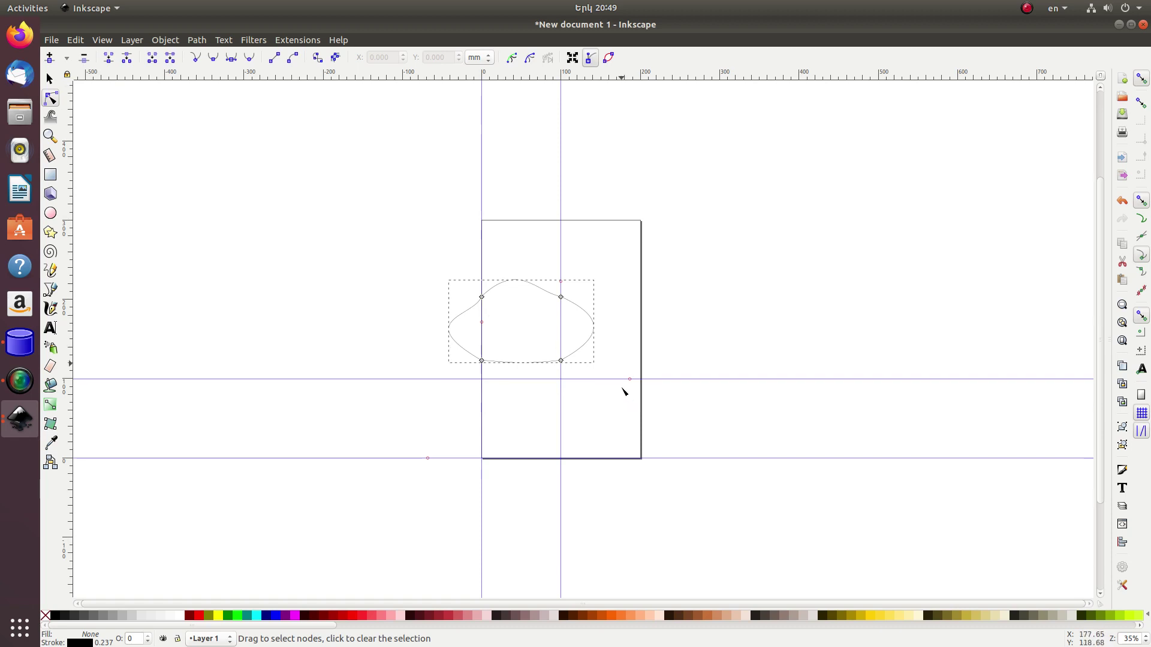